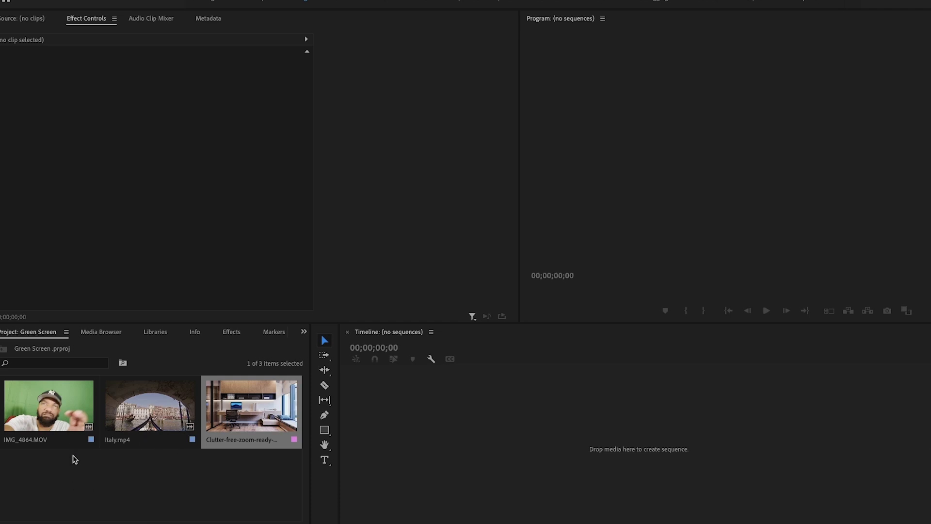
{"action": "double_click", "coordinate": [95, 488]}
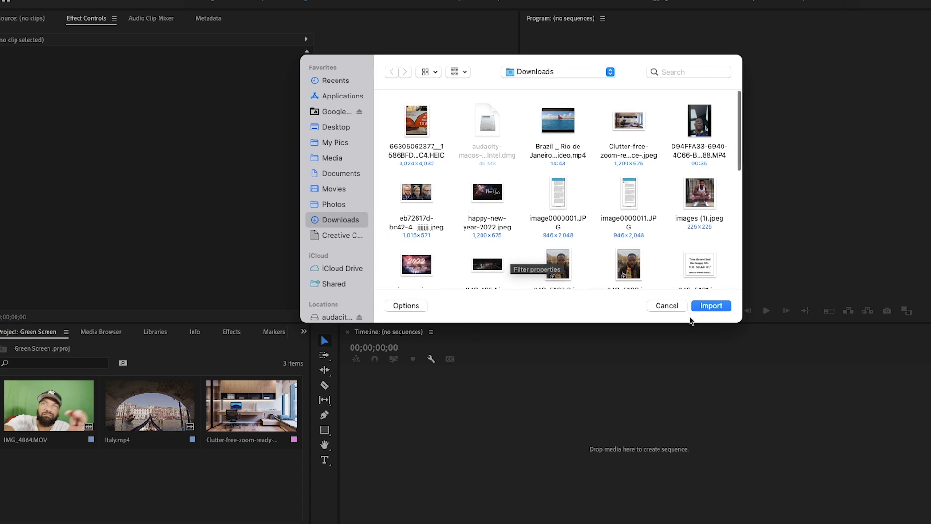
{"action": "left_click", "coordinate": [667, 306]}
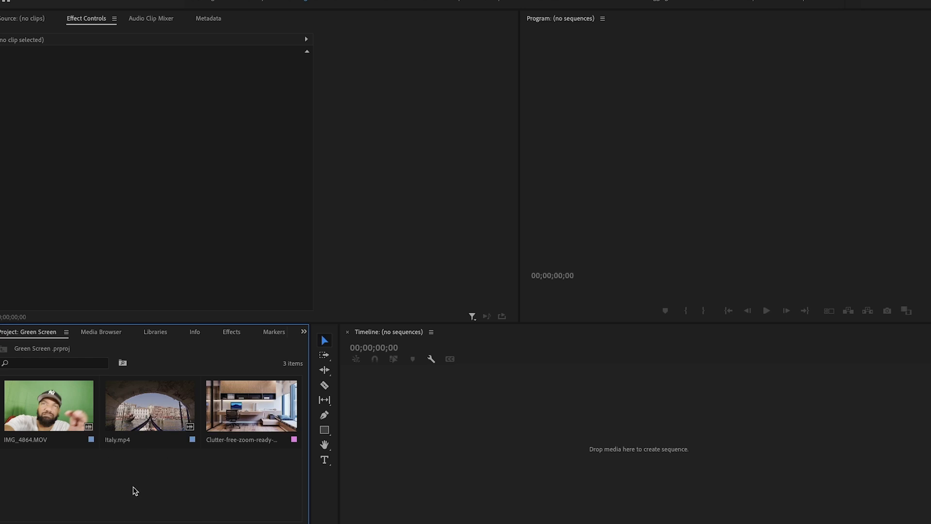
- Open IMG_4864.MOV in the source monitor and mark its In point at 00:00:07:22
{"action": "left_click", "coordinate": [73, 408]}
{"action": "double_click", "coordinate": [73, 410]}
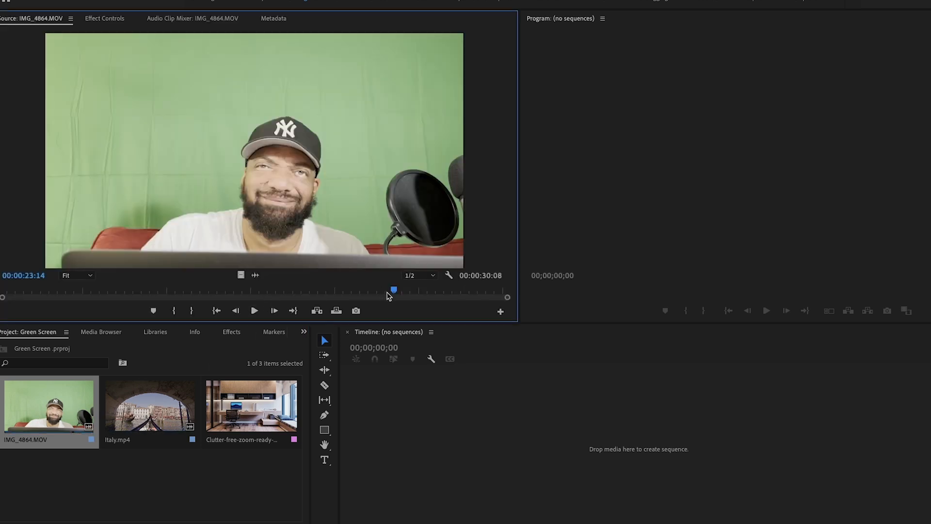
{"action": "left_click_drag", "start_coordinate": [394, 291], "coordinate": [209, 294]}
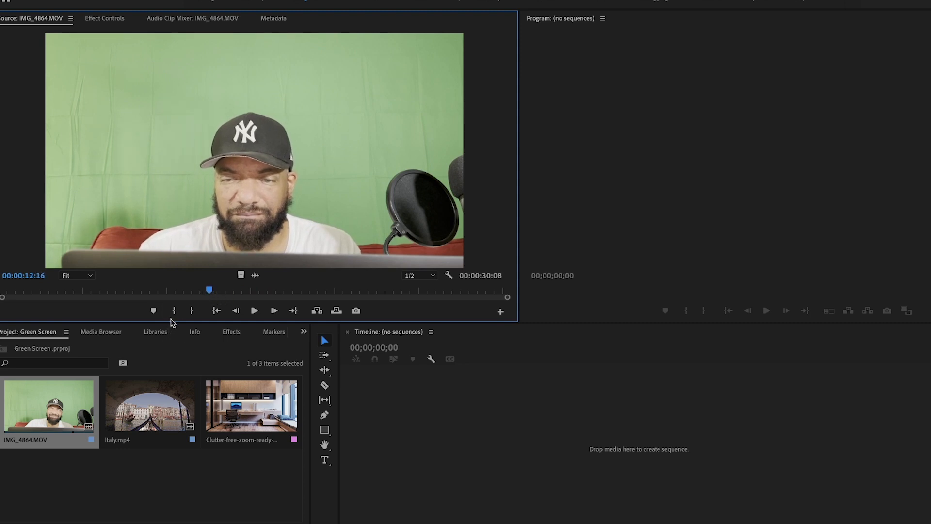
{"action": "left_click_drag", "start_coordinate": [209, 294], "coordinate": [129, 294]}
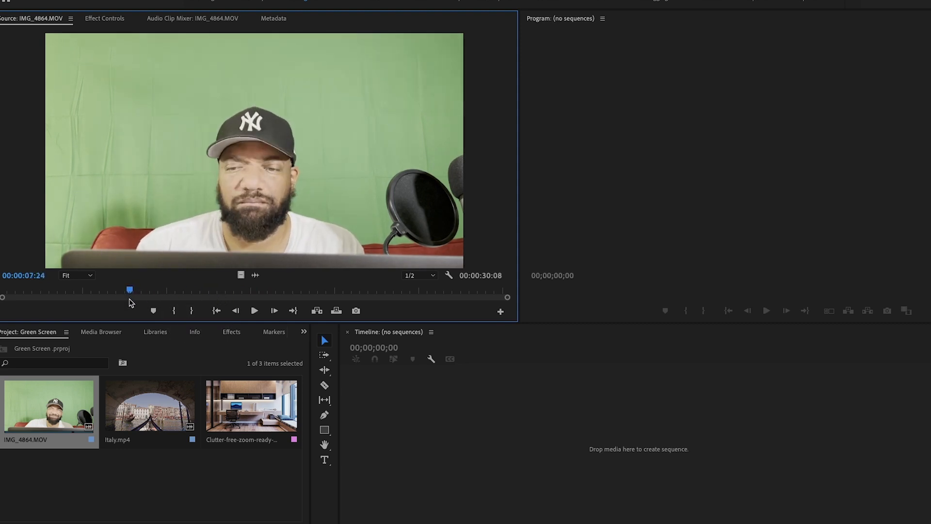
{"action": "left_click", "coordinate": [174, 311]}
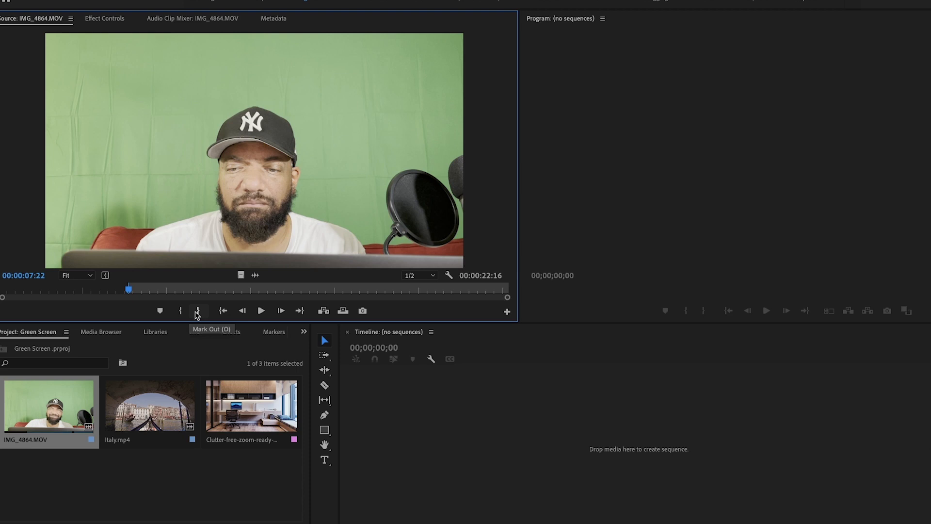
- Mark the Out point of IMG_4864.MOV at 00:00:22:07 and create a new sequence from the marked range
{"action": "left_click_drag", "start_coordinate": [129, 290], "coordinate": [375, 294]}
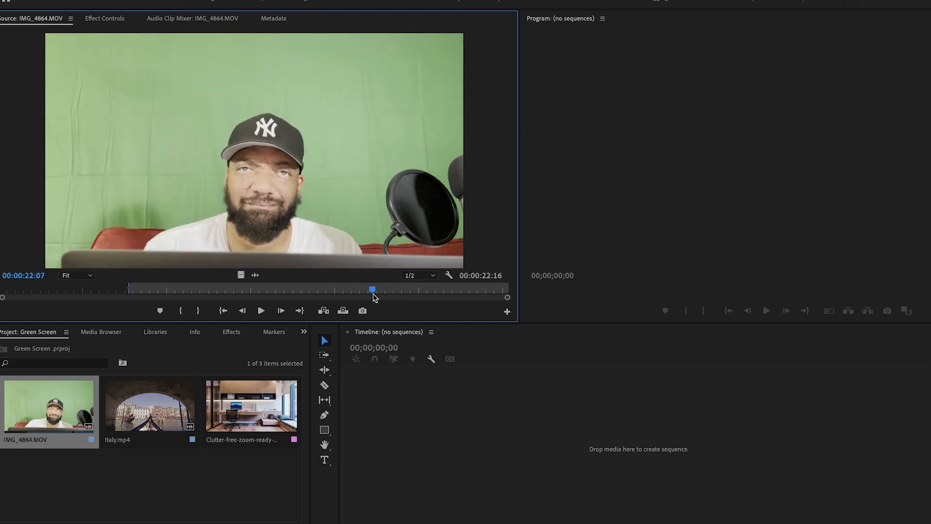
{"action": "left_click", "coordinate": [198, 310]}
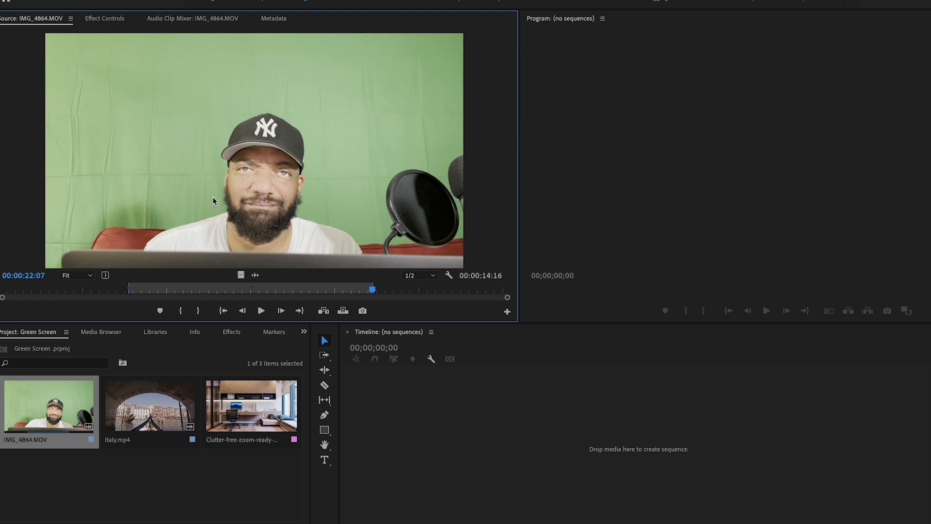
{"action": "left_click_drag", "start_coordinate": [224, 200], "coordinate": [406, 412]}
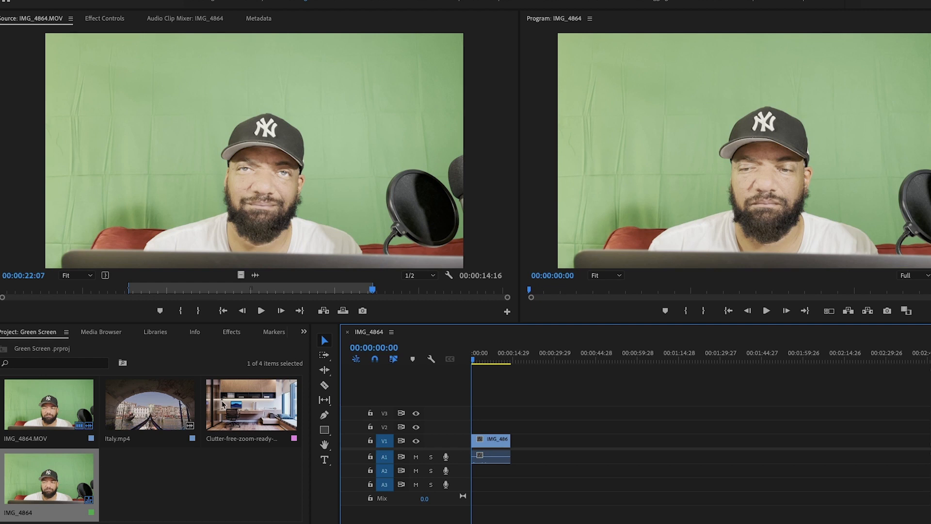
- Preview the home office image and Italy.mp4 in the source monitor, and move the IMG_4864 video clip up to track V2
{"action": "double_click", "coordinate": [270, 409]}
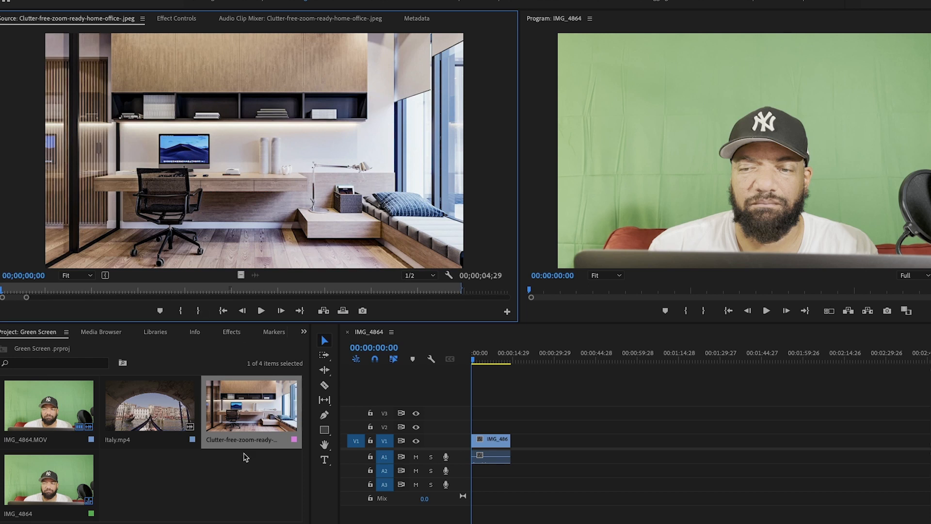
{"action": "double_click", "coordinate": [152, 415]}
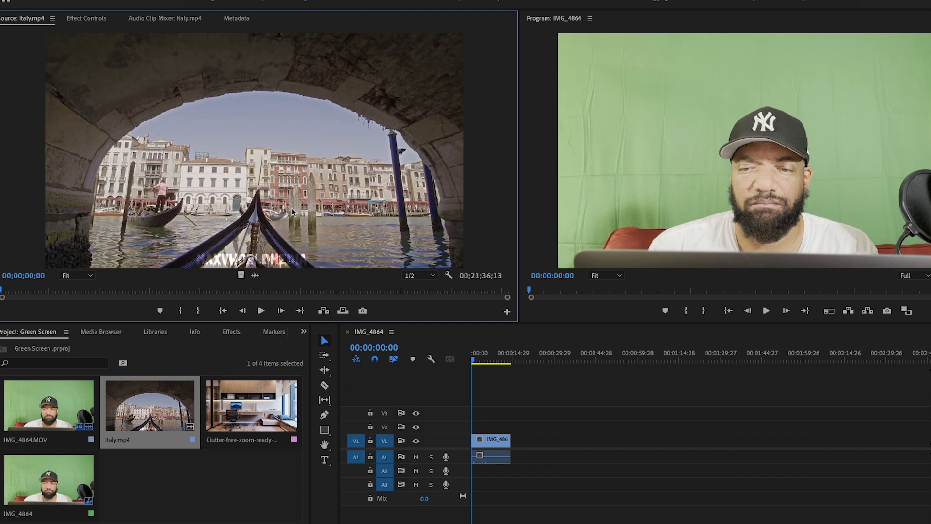
{"action": "left_click", "coordinate": [500, 442]}
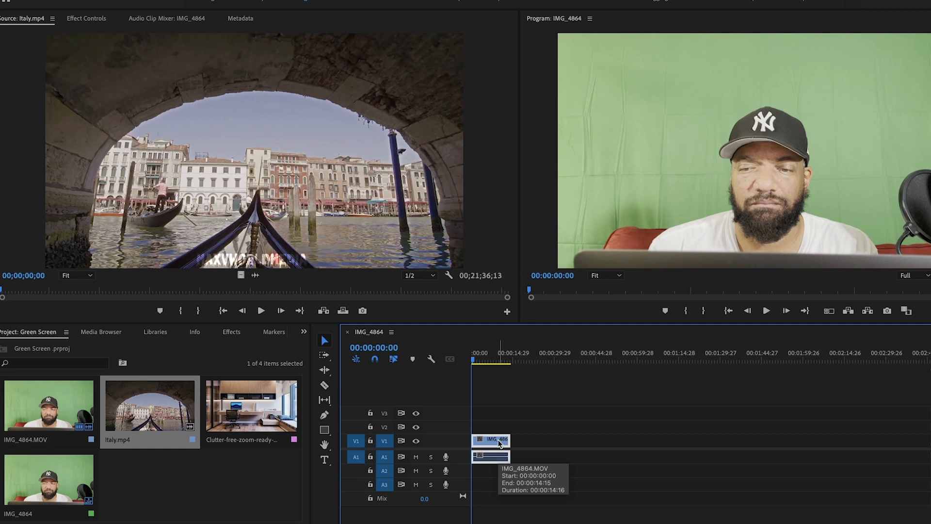
{"action": "left_click_drag", "start_coordinate": [500, 442], "coordinate": [500, 427]}
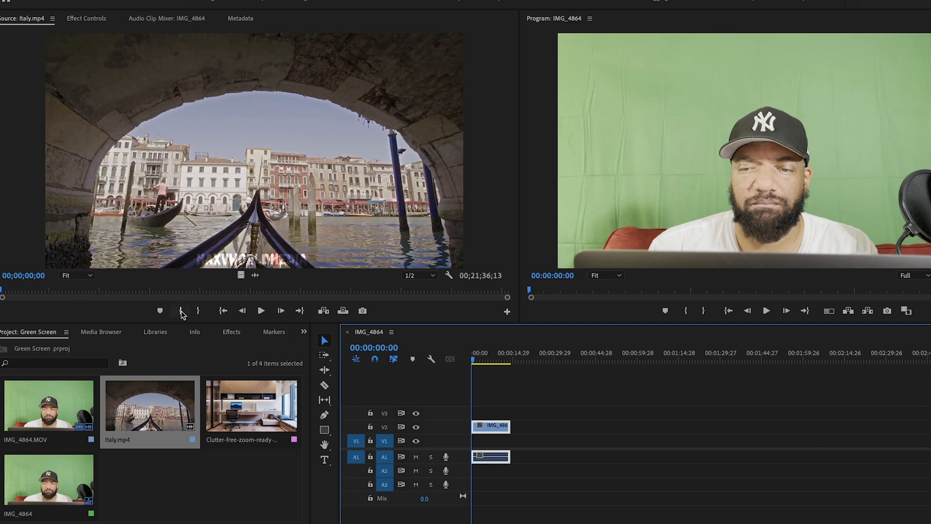
- Mark the range of Italy.mp4 from In point 00;04;14;24 to Out point 00;05;09;21 in the source monitor
{"action": "left_click", "coordinate": [81, 293]}
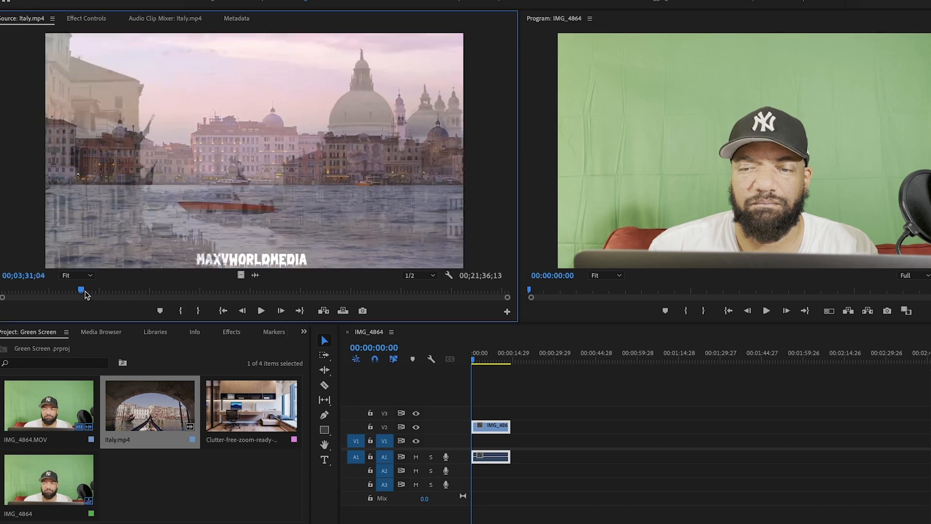
{"action": "left_click_drag", "start_coordinate": [85, 295], "coordinate": [101, 296]}
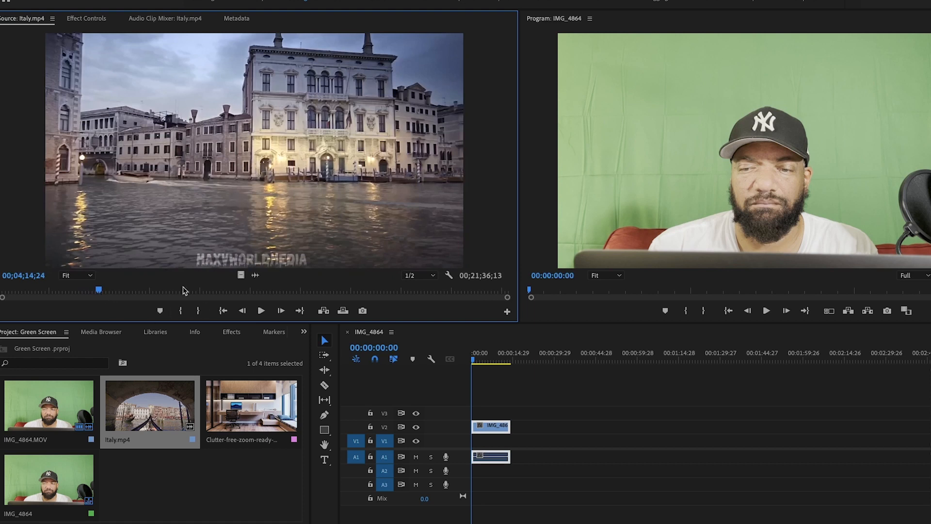
{"action": "left_click", "coordinate": [181, 310]}
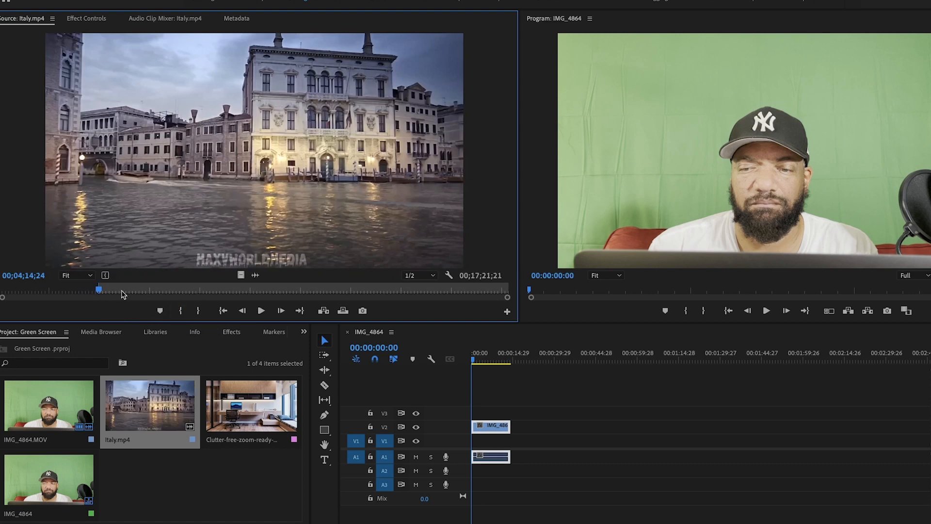
{"action": "left_click_drag", "start_coordinate": [100, 293], "coordinate": [120, 296]}
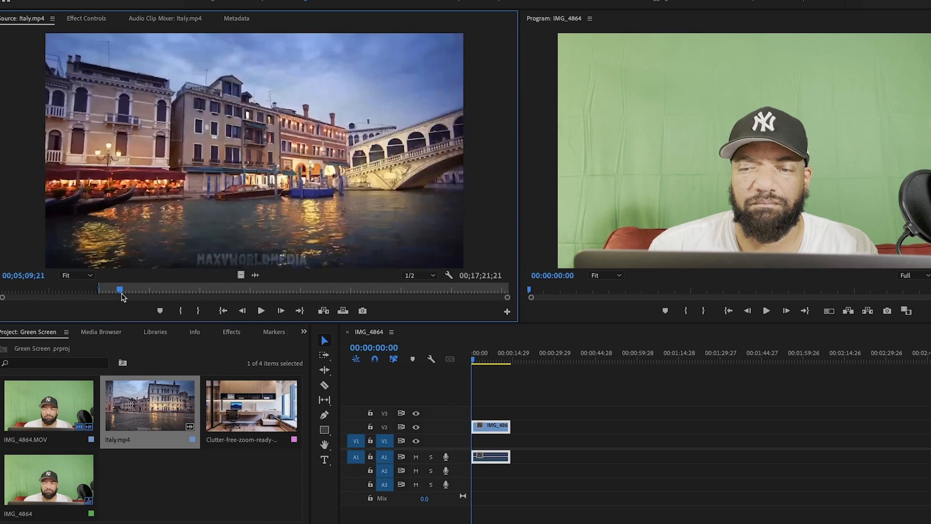
{"action": "left_click", "coordinate": [202, 313]}
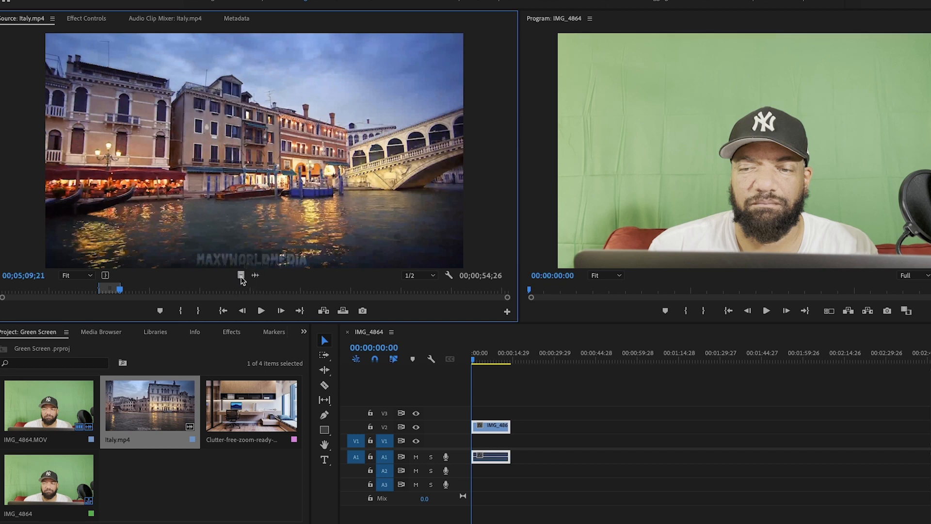
- Place only the video of the marked Italy.mp4 range on V1 under the green screen clip and shorten its end to roughly that clip's length
{"action": "left_click_drag", "start_coordinate": [241, 276], "coordinate": [492, 444]}
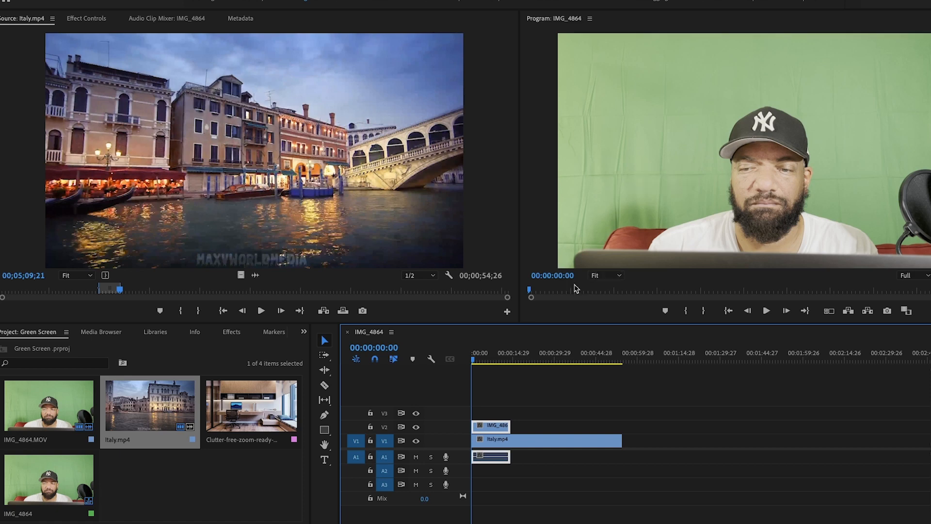
{"action": "left_click_drag", "start_coordinate": [622, 443], "coordinate": [506, 444]}
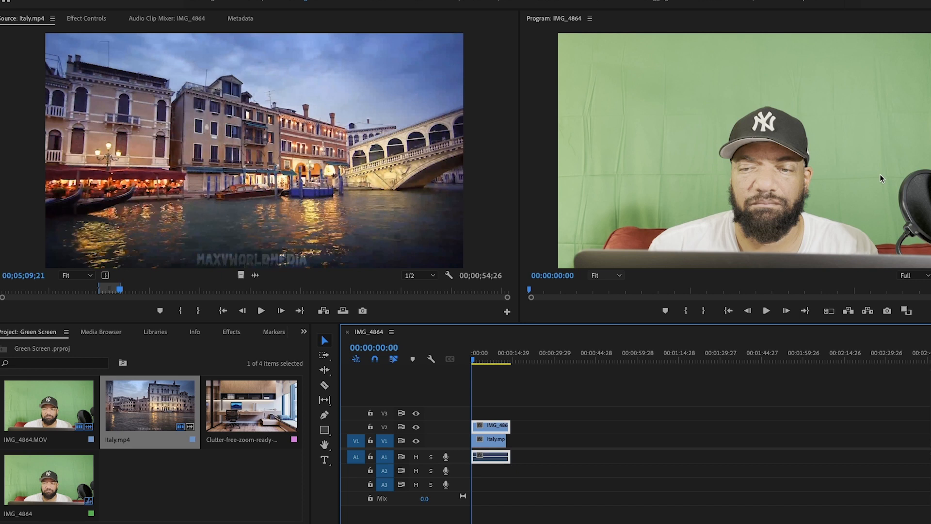
- Search the effects for "ultra" and apply the Ultra Key effect to the IMG_4864 clip on V2
{"action": "left_click", "coordinate": [304, 333]}
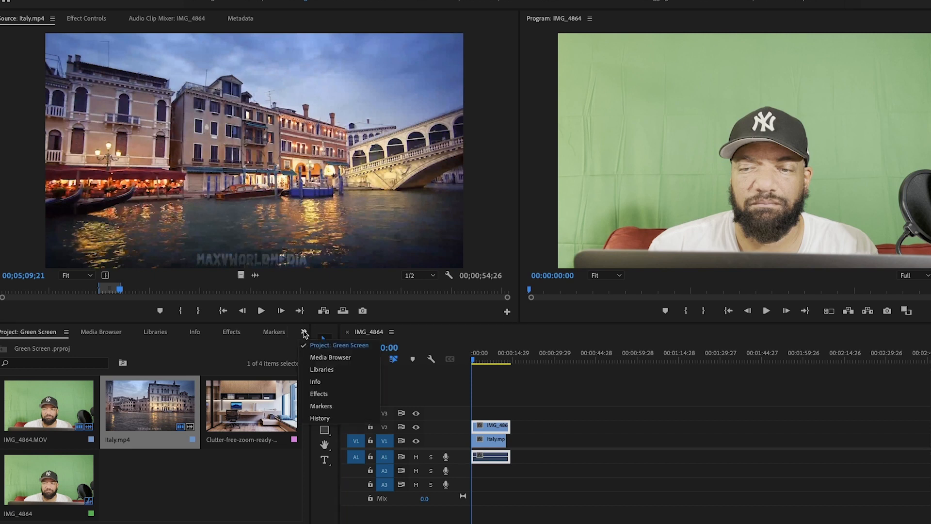
{"action": "left_click", "coordinate": [324, 395]}
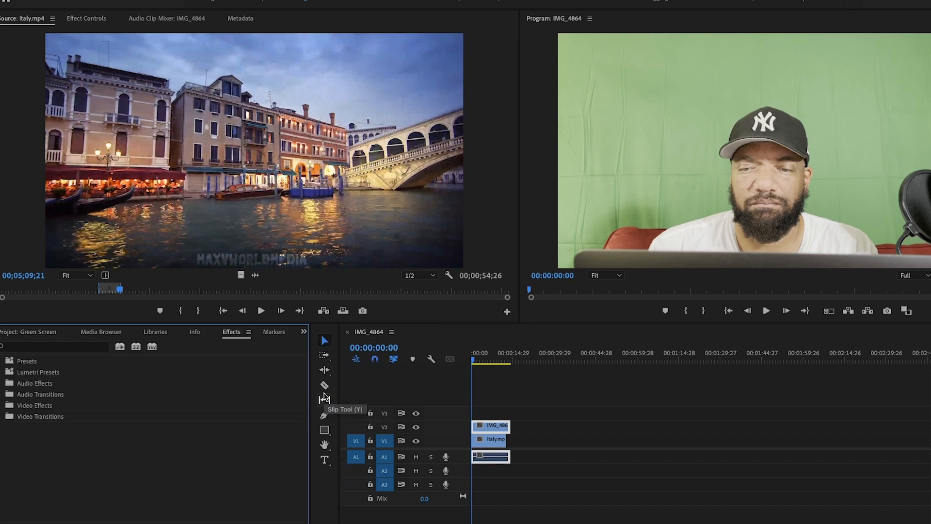
{"action": "left_click", "coordinate": [36, 345]}
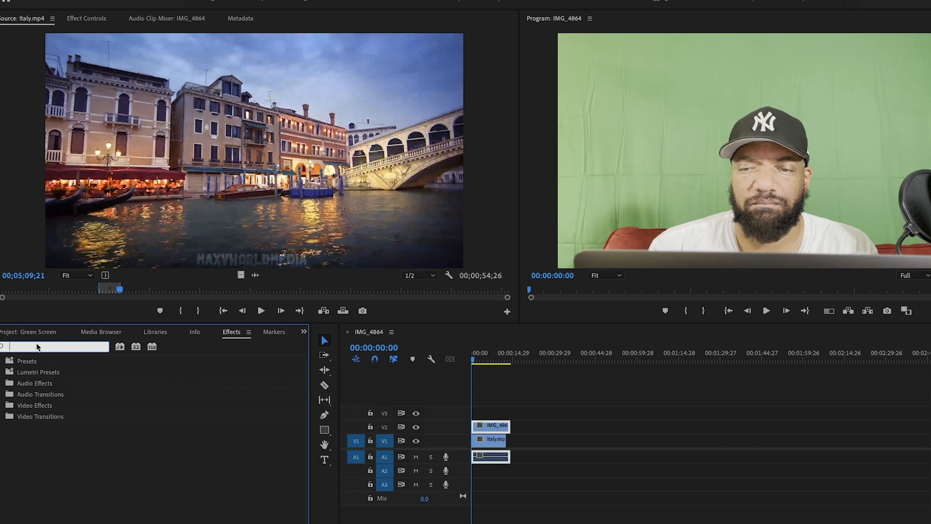
{"action": "type", "text": "uyl"}
{"action": "key", "text": "BackSpace"}
{"action": "key", "text": "BackSpace"}
{"action": "key", "text": "BackSpace"}
{"action": "key", "text": "BackSpace"}
{"action": "type", "text": "ultra"}
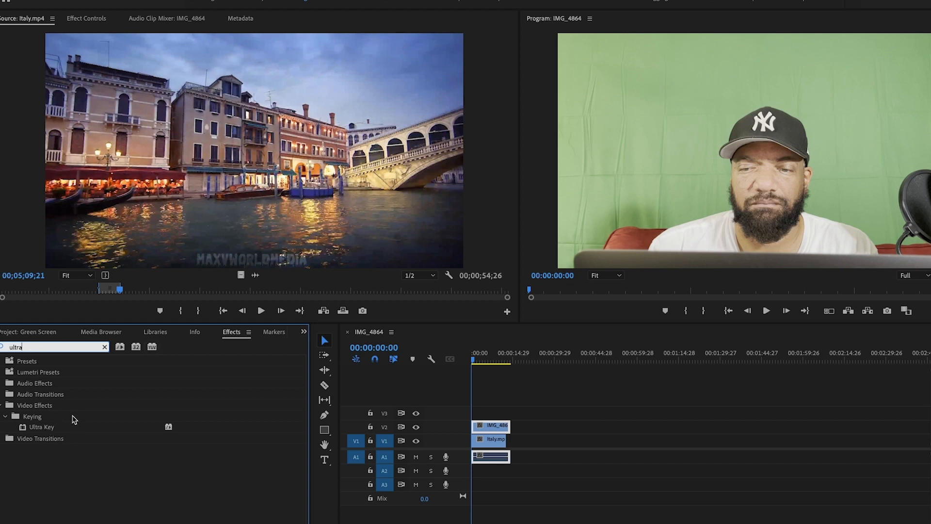
{"action": "left_click", "coordinate": [51, 427]}
{"action": "left_click_drag", "start_coordinate": [53, 430], "coordinate": [494, 429]}
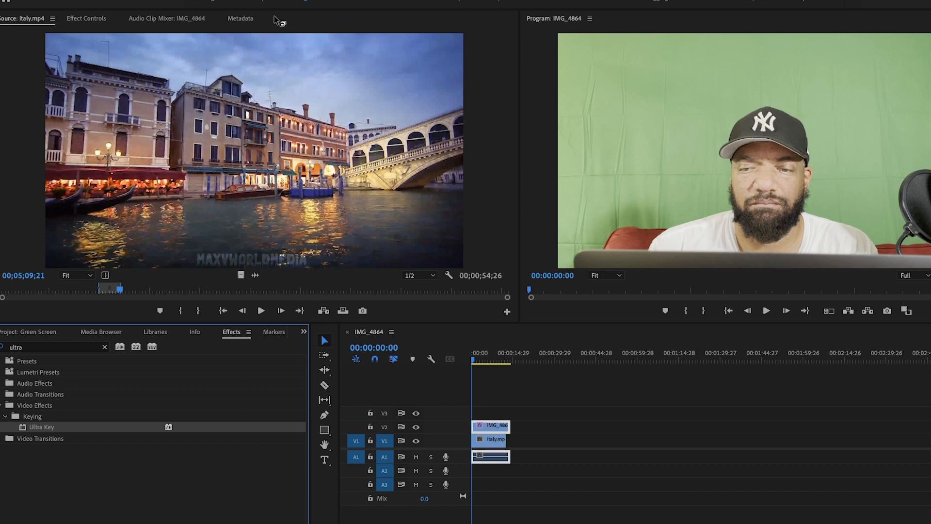
- Show the effect settings of the IMG_4864 clip and extend the Italy.mp4 clip on V1 to end level with it
{"action": "left_click", "coordinate": [85, 21]}
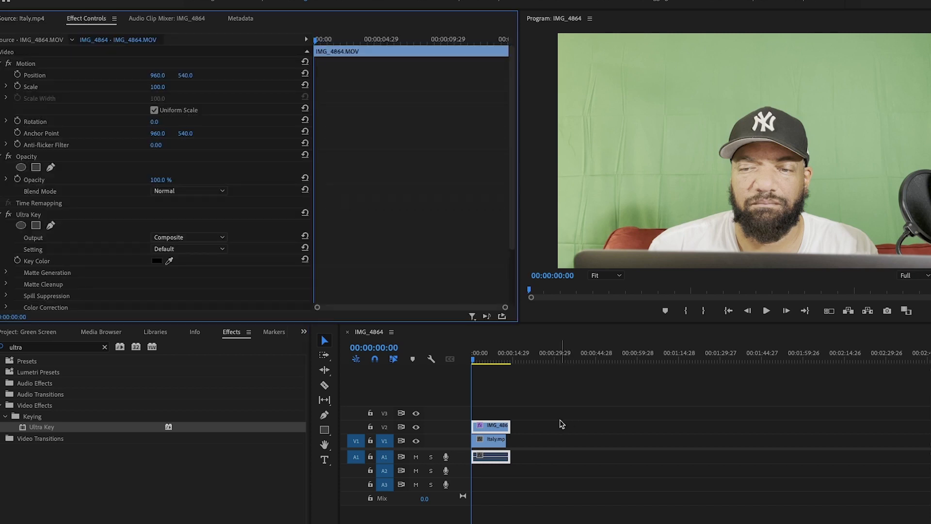
{"action": "left_click", "coordinate": [496, 427]}
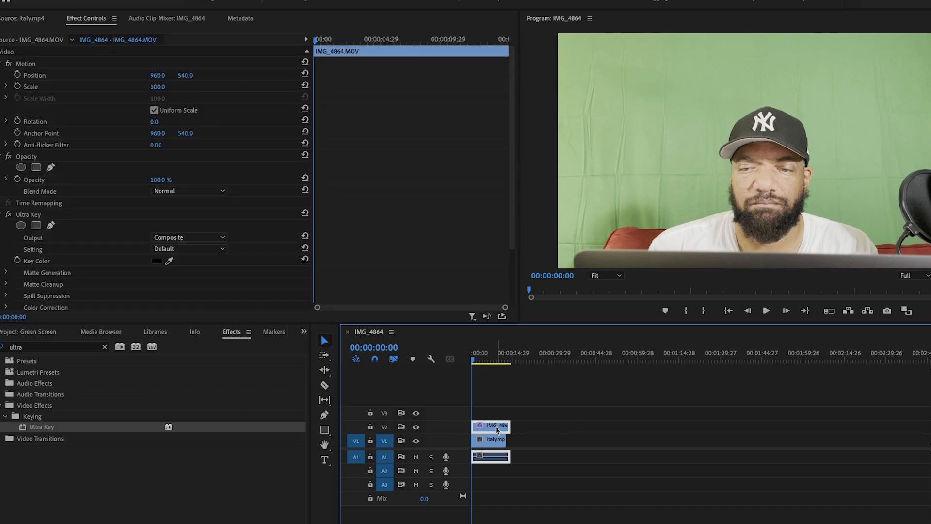
{"action": "left_click", "coordinate": [509, 442]}
- Set the Ultra Key's key color by sampling the green backdrop beside the man in the program monitor
{"action": "scroll", "coordinate": [125, 194], "scroll_direction": "down", "scroll_amount": 3}
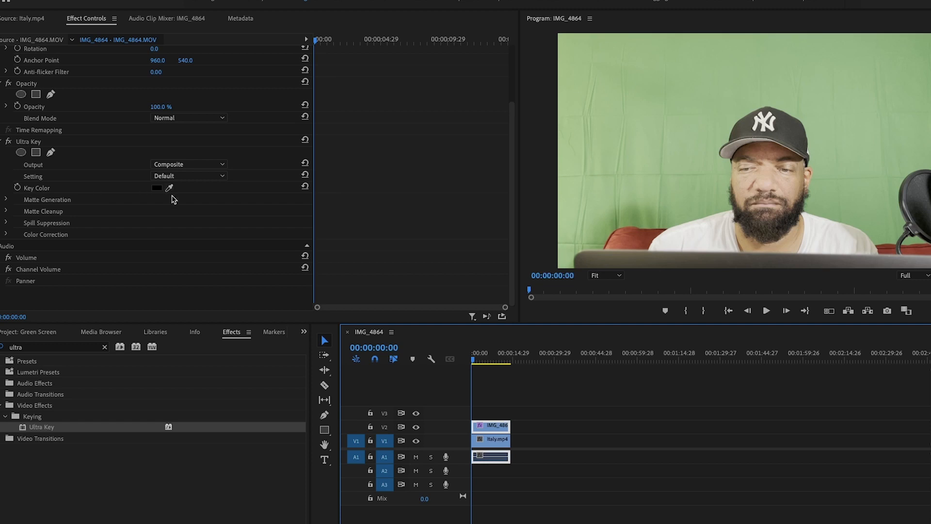
{"action": "left_click", "coordinate": [158, 188]}
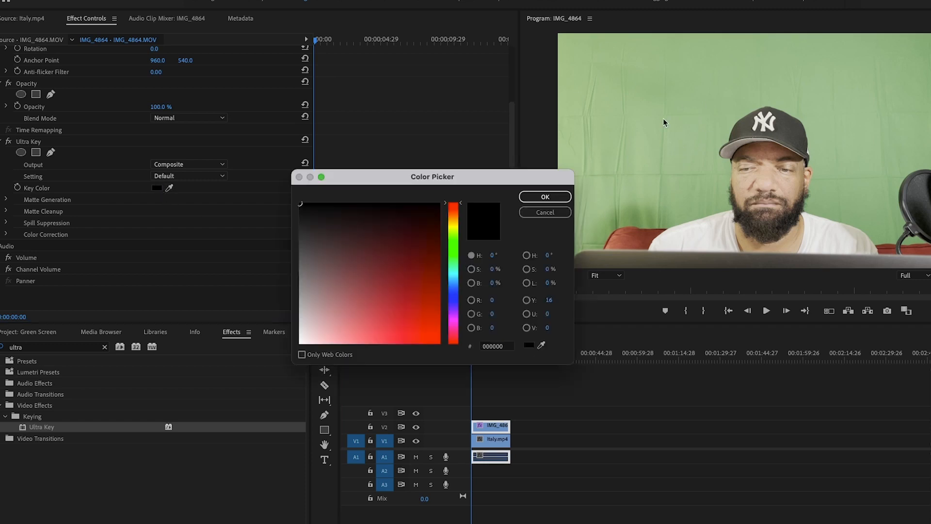
{"action": "left_click", "coordinate": [539, 213]}
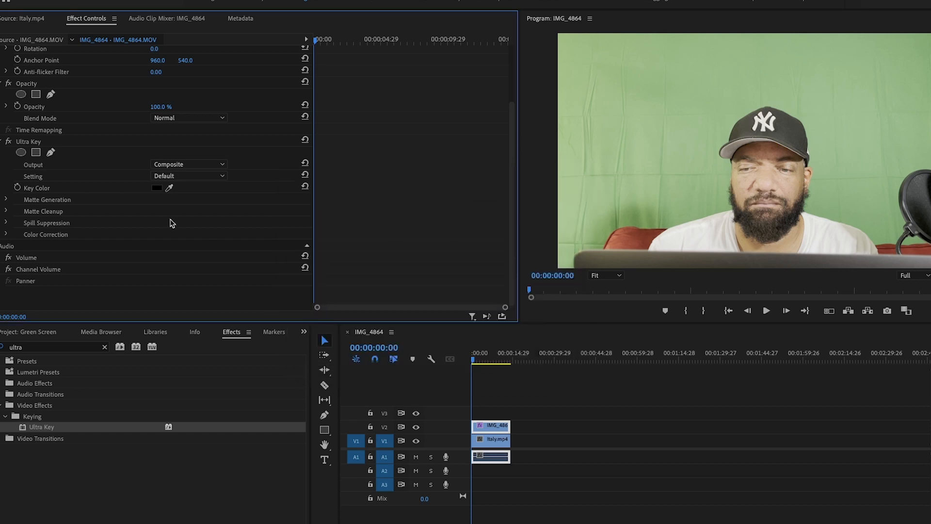
{"action": "left_click", "coordinate": [170, 189]}
{"action": "left_click", "coordinate": [688, 145]}
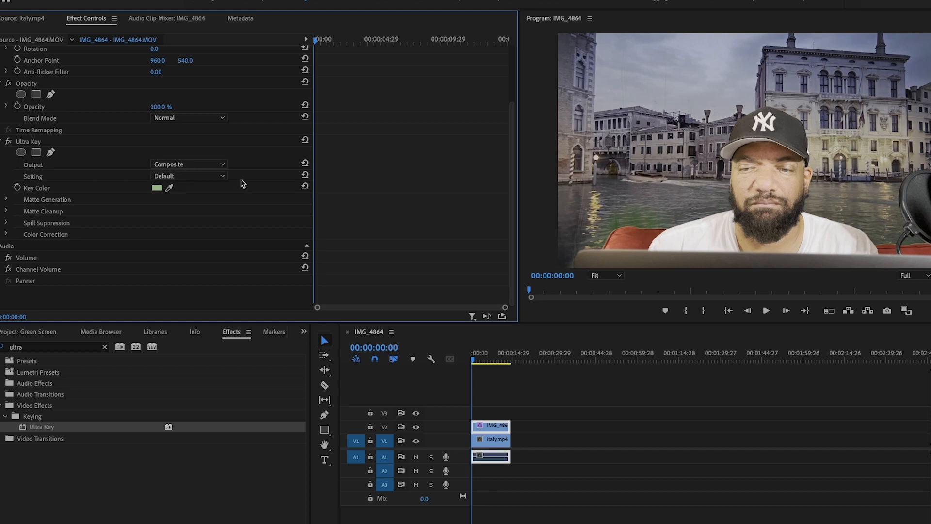
- Set the Ultra Key setting to Aggressive and its output to Alpha Channel
{"action": "left_click", "coordinate": [222, 177]}
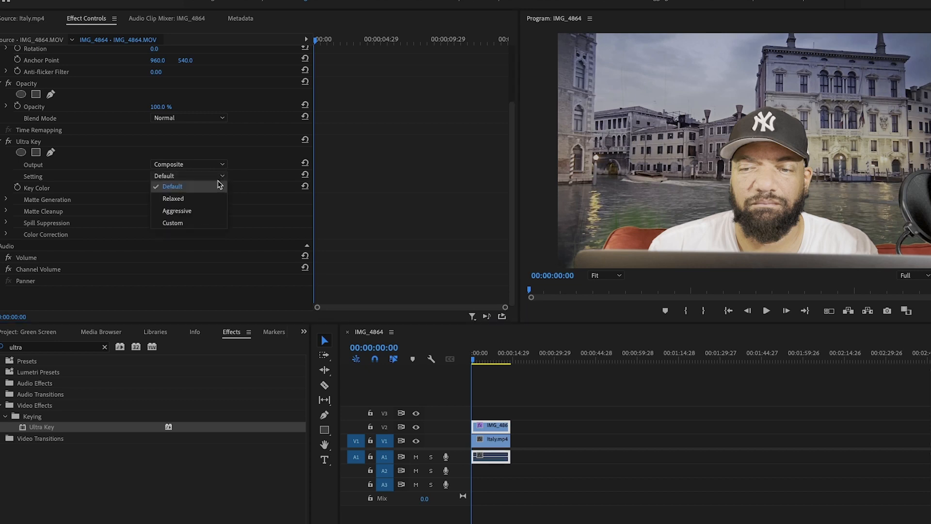
{"action": "left_click", "coordinate": [198, 215]}
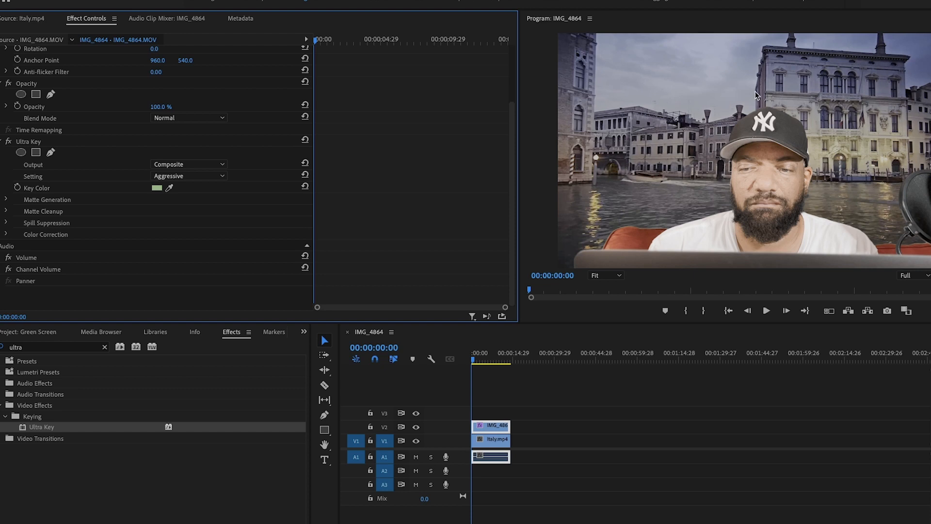
{"action": "left_click", "coordinate": [222, 165]}
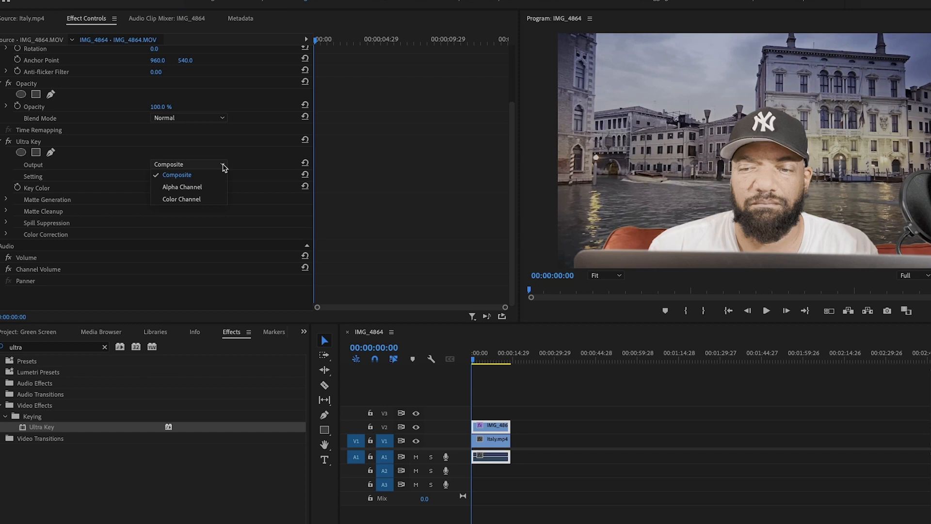
{"action": "left_click", "coordinate": [203, 192]}
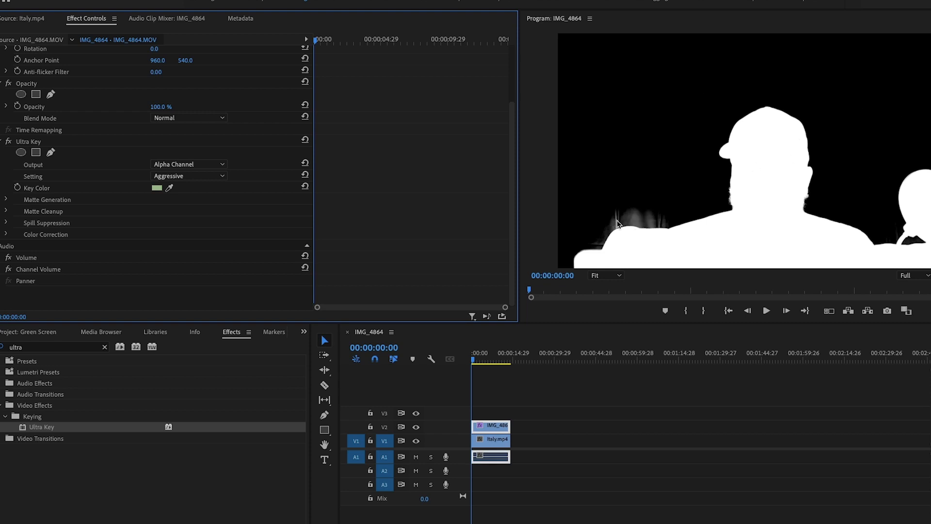
- Save the project, show the Ultra Key's Matte Generation settings and set Shadow to 44
{"action": "key", "text": "ctrl+s"}
{"action": "mouse_move", "coordinate": [474, 361]}
{"action": "left_mouse_down"}
{"action": "mouse_move", "coordinate": [508, 364]}
{"action": "mouse_move", "coordinate": [469, 369]}
{"action": "left_mouse_up"}
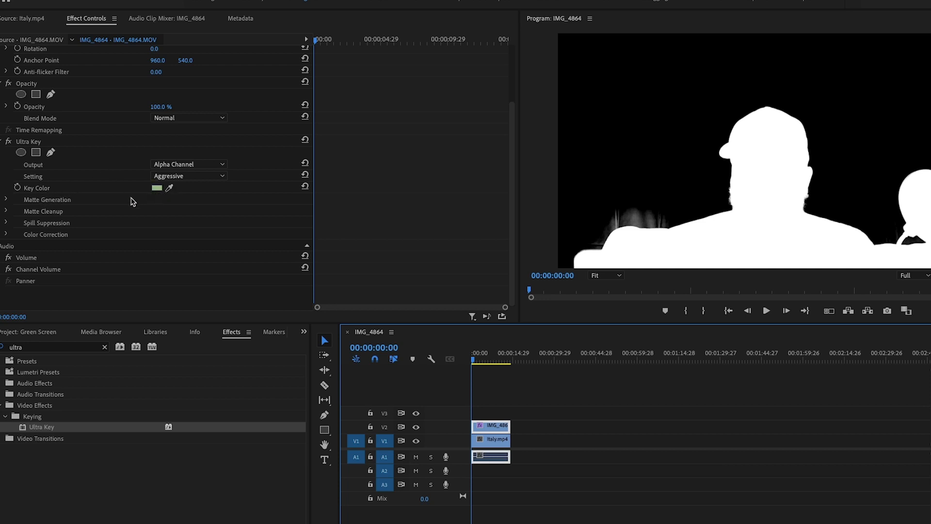
{"action": "left_click", "coordinate": [6, 200]}
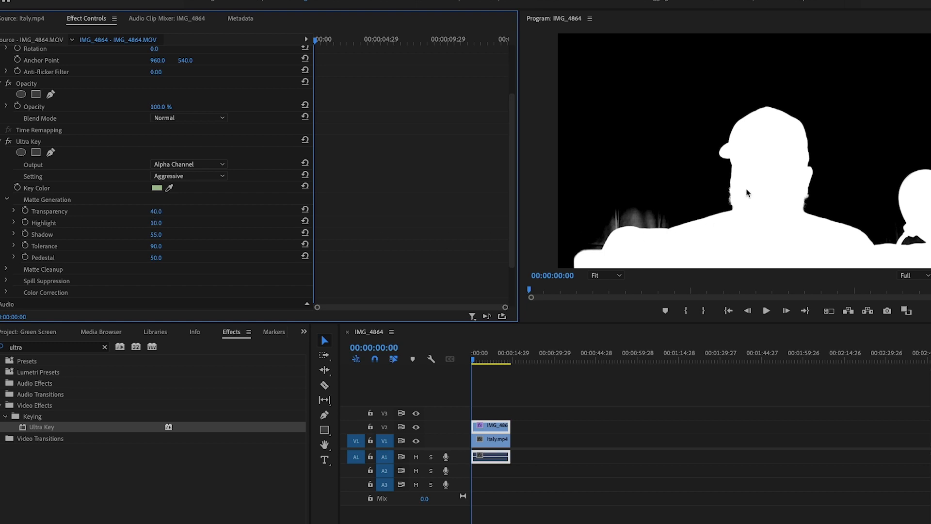
{"action": "mouse_move", "coordinate": [157, 216]}
{"action": "left_mouse_down"}
{"action": "mouse_move", "coordinate": [170, 216]}
{"action": "mouse_move", "coordinate": [157, 216]}
{"action": "left_mouse_up"}
{"action": "left_click_drag", "start_coordinate": [165, 212], "coordinate": [166, 212]}
{"action": "left_click_drag", "start_coordinate": [156, 234], "coordinate": [151, 234]}
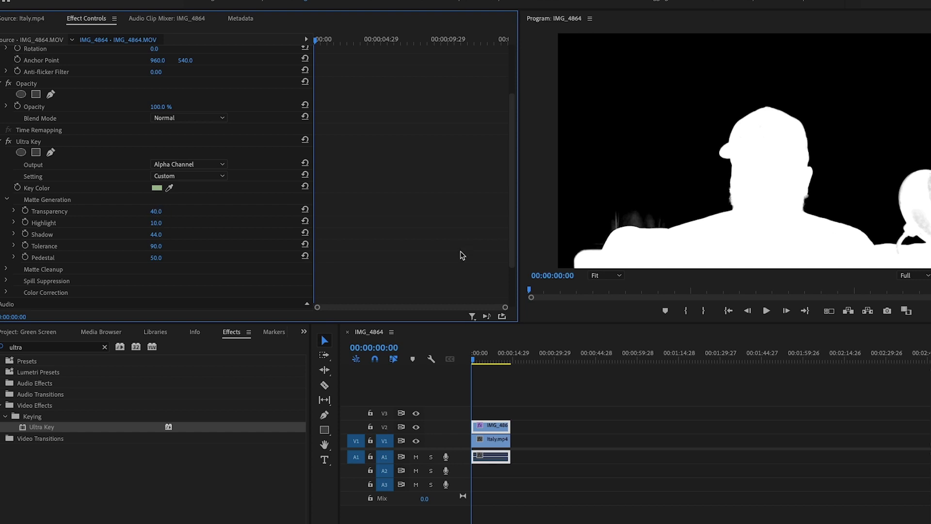
- Set the Matte Generation values to Transparency 29, Highlight 50, Shadow 48, Tolerance 99 and Pedestal 100
{"action": "left_click_drag", "start_coordinate": [155, 211], "coordinate": [148, 211]}
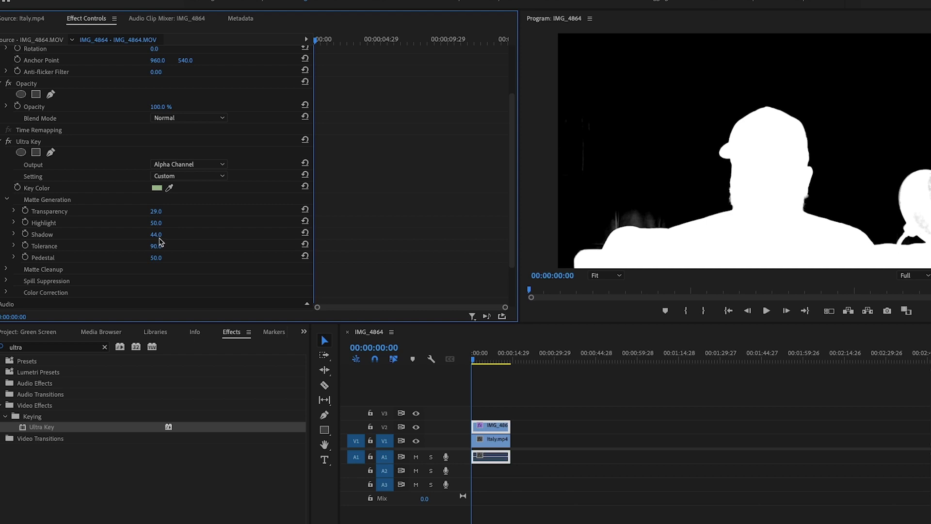
{"action": "mouse_move", "coordinate": [155, 234]}
{"action": "left_mouse_down"}
{"action": "mouse_move", "coordinate": [148, 234]}
{"action": "mouse_move", "coordinate": [162, 235]}
{"action": "left_mouse_up"}
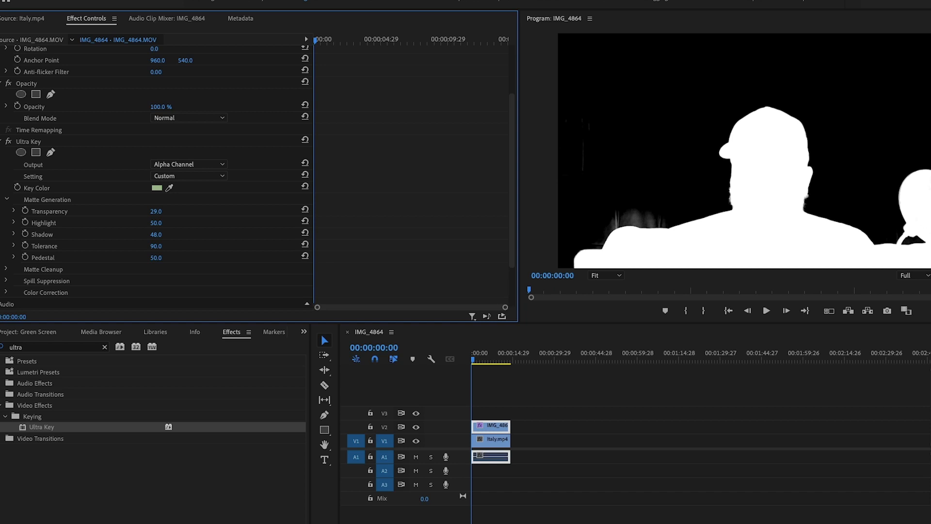
{"action": "left_click_drag", "start_coordinate": [155, 248], "coordinate": [158, 247]}
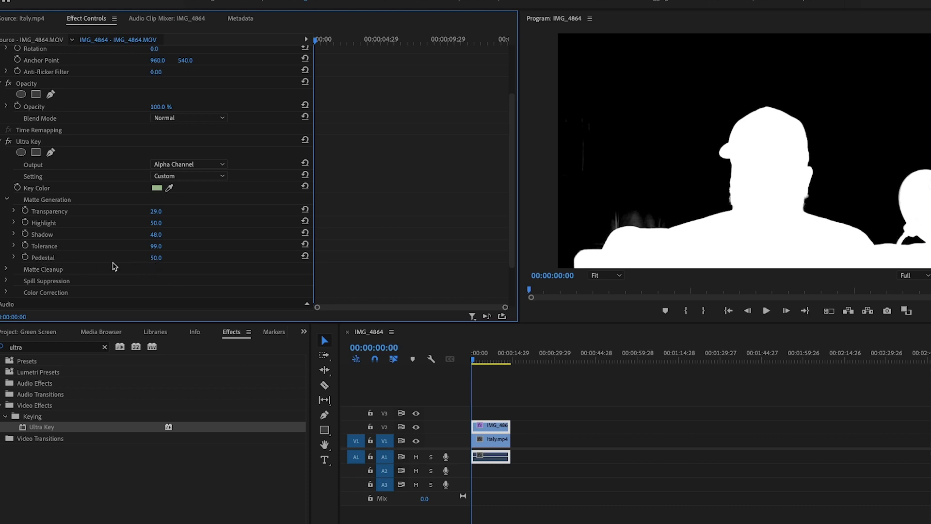
{"action": "left_click_drag", "start_coordinate": [155, 261], "coordinate": [168, 261]}
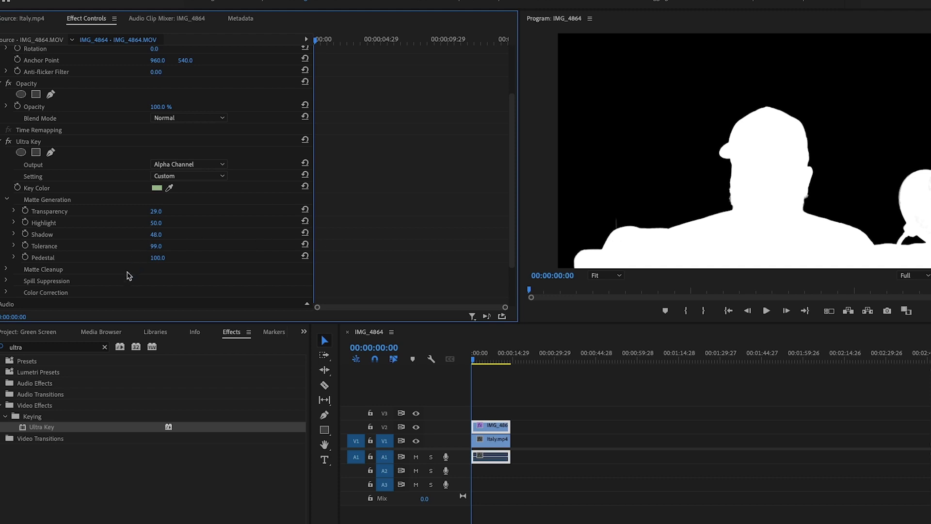
- Show the Ultra Key's Matte Cleanup settings and set Choke to 35
{"action": "scroll", "coordinate": [125, 272], "scroll_direction": "down", "scroll_amount": 1}
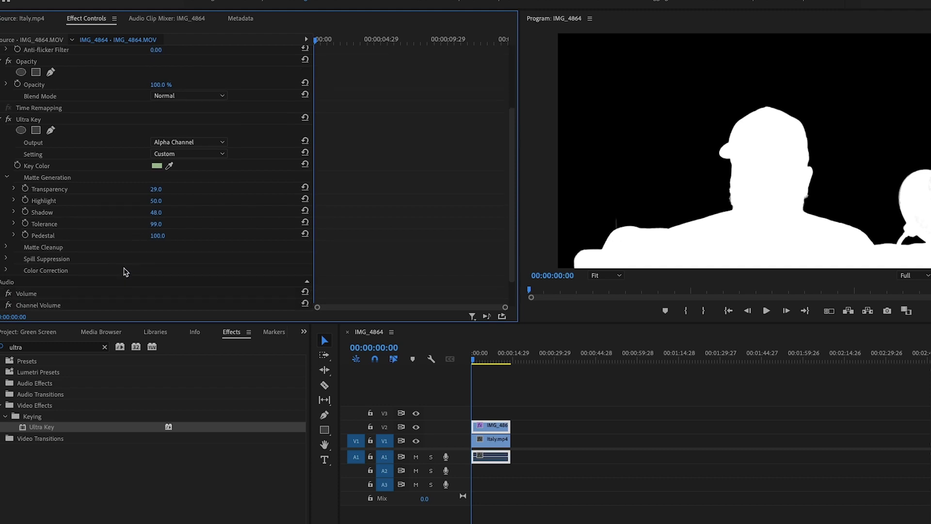
{"action": "left_click", "coordinate": [7, 249]}
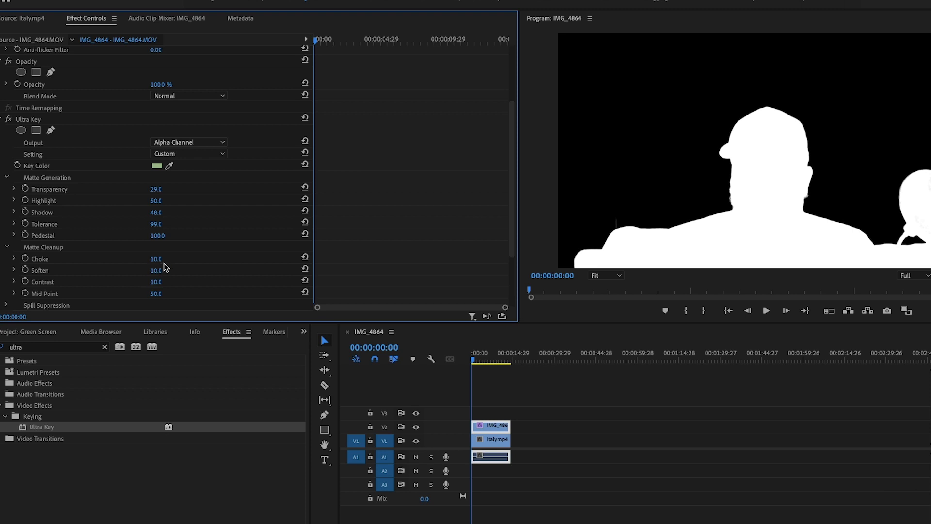
{"action": "left_click_drag", "start_coordinate": [156, 259], "coordinate": [168, 259]}
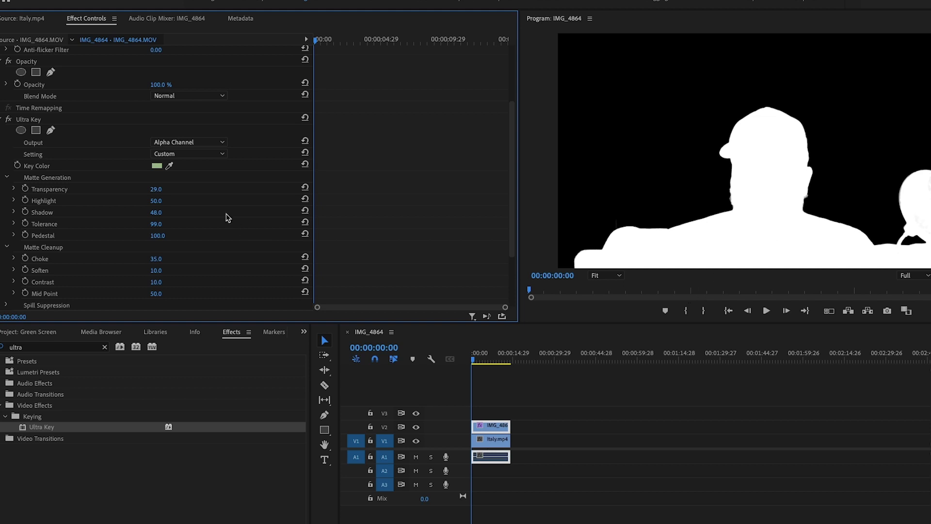
- Adjust the Ultra Key's Matte Generation to Transparency 16, Highlight 5 and Shadow 54
{"action": "scroll", "coordinate": [199, 213], "scroll_direction": "up", "scroll_amount": 2}
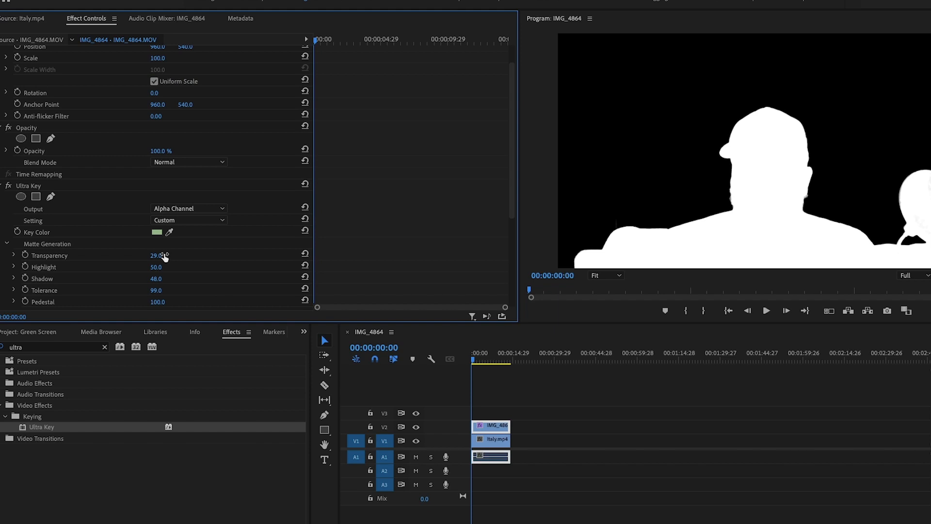
{"action": "mouse_move", "coordinate": [164, 260]}
{"action": "left_mouse_down"}
{"action": "mouse_move", "coordinate": [182, 257]}
{"action": "mouse_move", "coordinate": [160, 258]}
{"action": "left_mouse_up"}
{"action": "left_click_drag", "start_coordinate": [161, 258], "coordinate": [157, 258]}
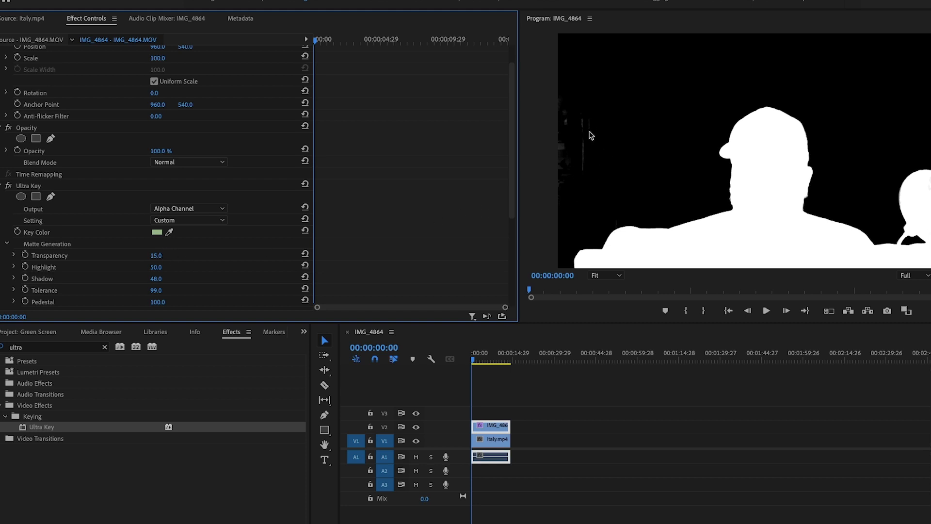
{"action": "mouse_move", "coordinate": [161, 267]}
{"action": "left_mouse_down"}
{"action": "mouse_move", "coordinate": [177, 268]}
{"action": "mouse_move", "coordinate": [156, 268]}
{"action": "left_mouse_up"}
{"action": "left_click_drag", "start_coordinate": [156, 278], "coordinate": [164, 278]}
{"action": "key", "text": "ctrl+z"}
{"action": "left_click_drag", "start_coordinate": [156, 278], "coordinate": [159, 279]}
{"action": "left_click_drag", "start_coordinate": [156, 255], "coordinate": [154, 255]}
- Set the Ultra Key's Tolerance to 100 and its Matte Cleanup Contrast to 20
{"action": "scroll", "coordinate": [179, 272], "scroll_direction": "down", "scroll_amount": 2}
{"action": "scroll", "coordinate": [180, 272], "scroll_direction": "down", "scroll_amount": 1}
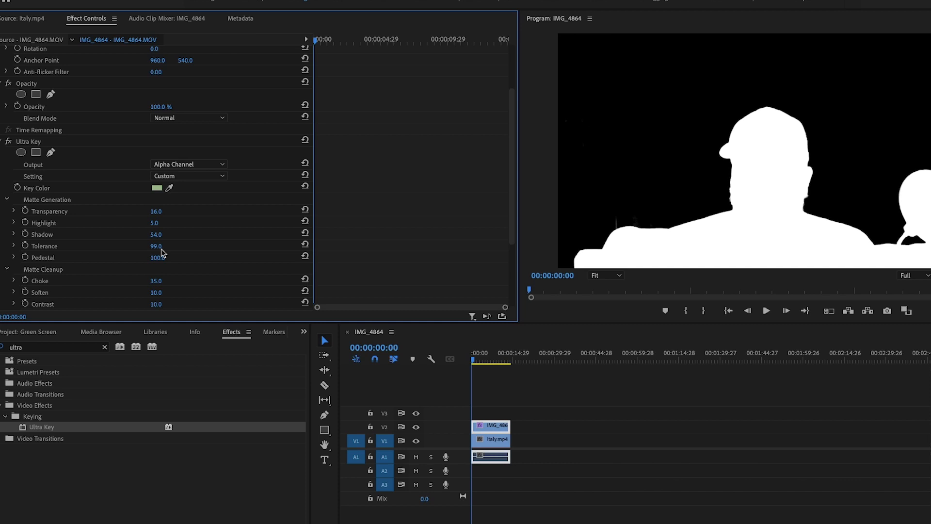
{"action": "scroll", "coordinate": [202, 261], "scroll_direction": "down", "scroll_amount": 3}
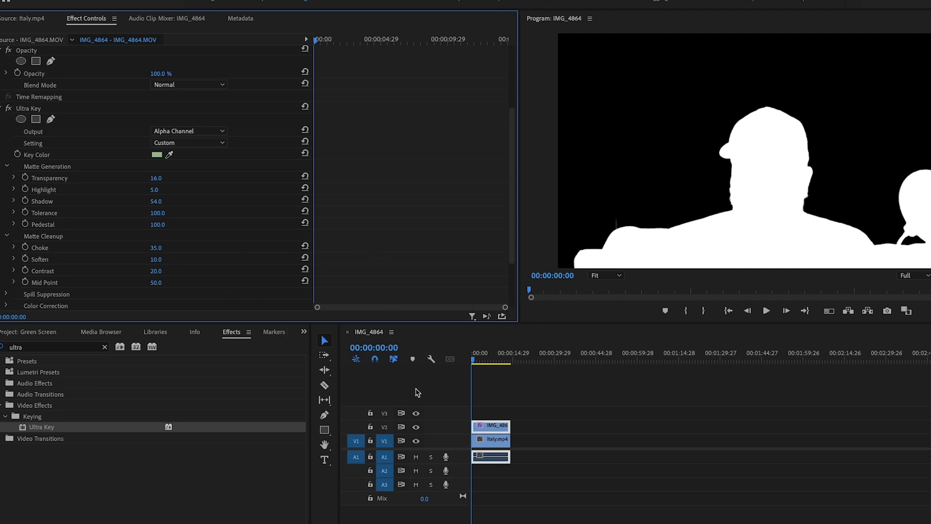
- Examine the matte at 00:00:11:12 in the program monitor at Full playback resolution
{"action": "left_click_drag", "start_coordinate": [474, 361], "coordinate": [503, 365]}
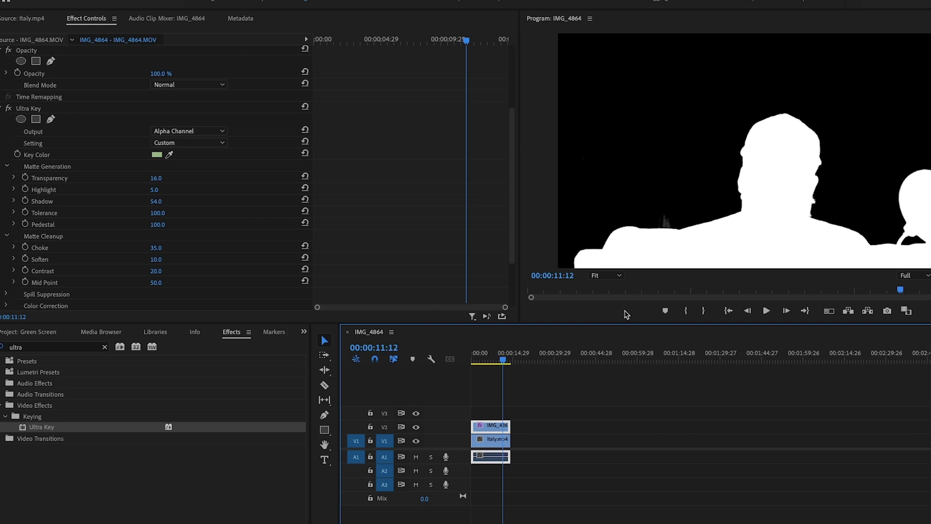
{"action": "left_click", "coordinate": [928, 275]}
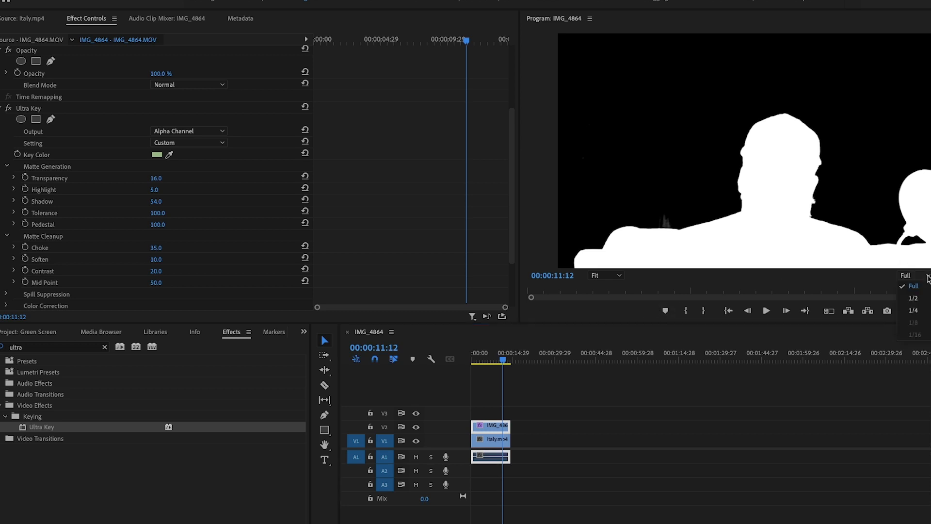
{"action": "left_click", "coordinate": [912, 287]}
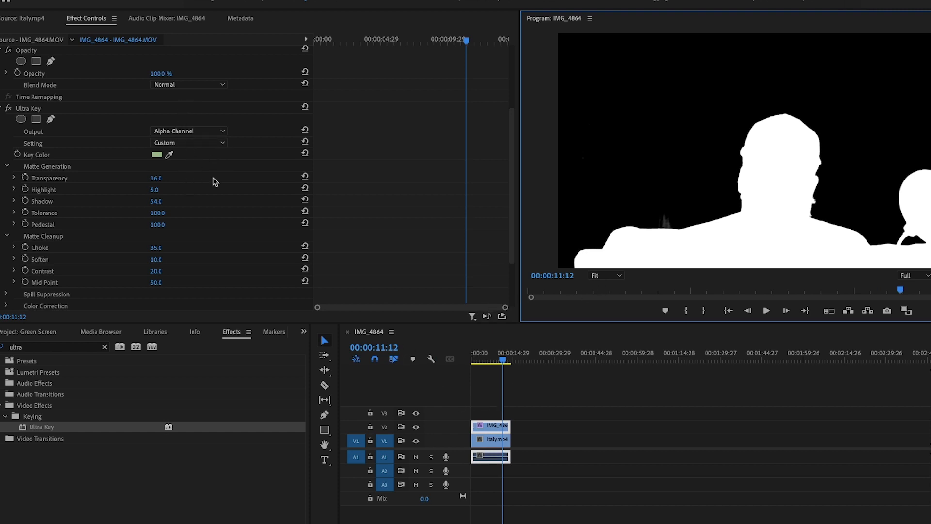
- Scale the IMG_4864 clip to 153 at position 1181, 410 and play a short stretch to inspect the matte
{"action": "scroll", "coordinate": [228, 232], "scroll_direction": "up", "scroll_amount": 3}
{"action": "scroll", "coordinate": [226, 231], "scroll_direction": "up", "scroll_amount": 1}
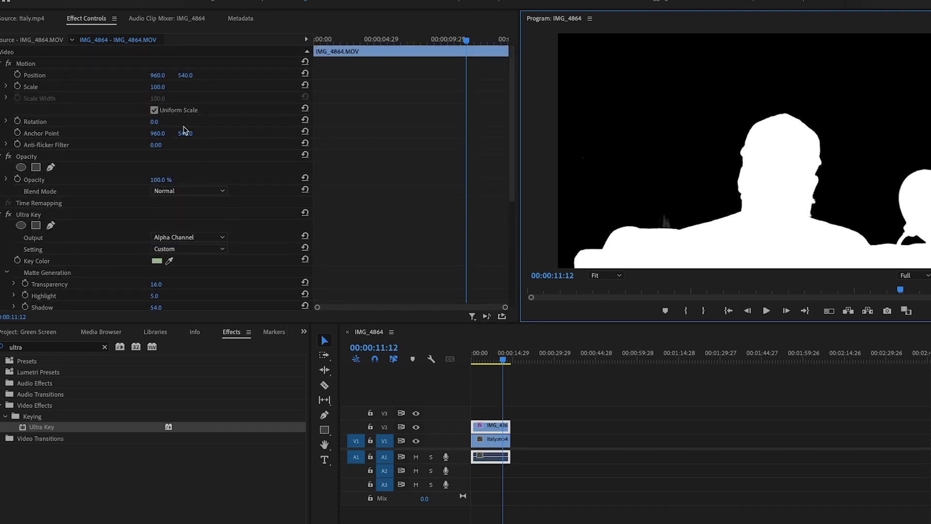
{"action": "mouse_move", "coordinate": [161, 92]}
{"action": "left_mouse_down"}
{"action": "mouse_move", "coordinate": [187, 92]}
{"action": "mouse_move", "coordinate": [163, 75]}
{"action": "left_mouse_up"}
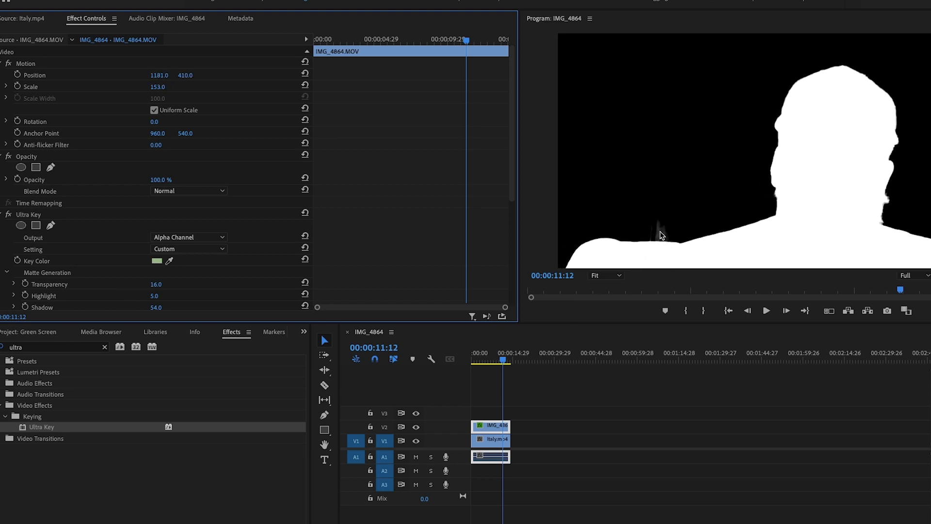
{"action": "key", "text": "space"}
{"action": "key", "text": "space"}
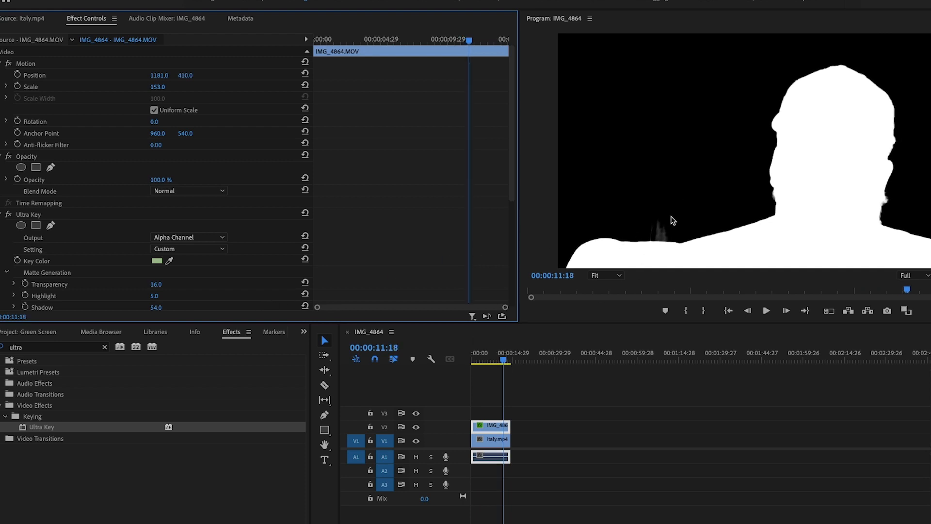
- Set the Ultra Key's Matte Generation Highlight to 100 and Shadow to 49
{"action": "scroll", "coordinate": [249, 284], "scroll_direction": "down", "scroll_amount": 5}
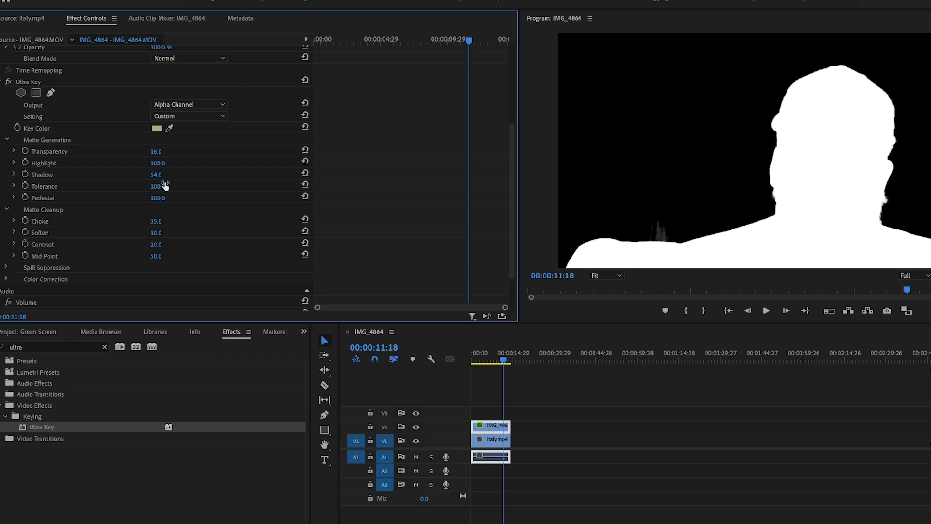
{"action": "left_click_drag", "start_coordinate": [156, 175], "coordinate": [150, 175]}
{"action": "scroll", "coordinate": [254, 129], "scroll_direction": "up", "scroll_amount": 5}
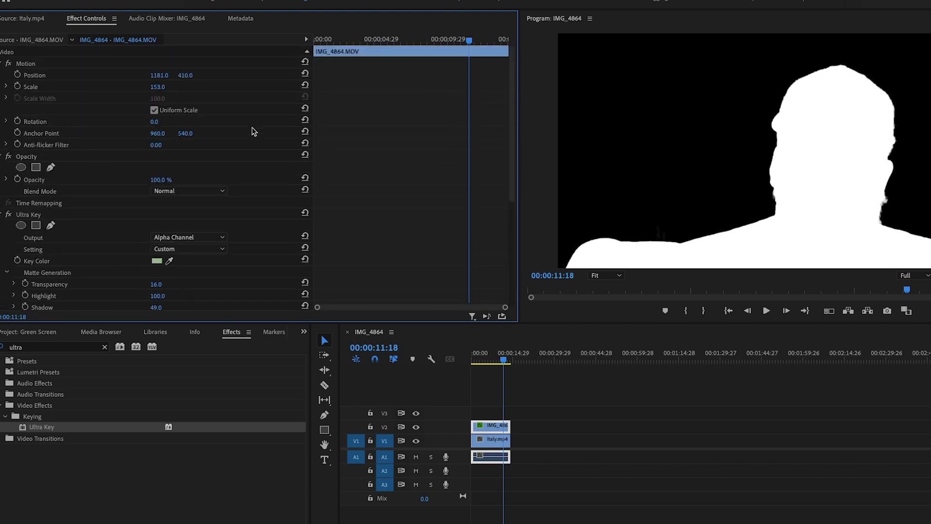
- Reduce the IMG_4864 clip's scale to 128 and set the Ultra Key's Matte Cleanup Choke to 84
{"action": "left_click", "coordinate": [157, 87]}
{"action": "type", "text": "94"}
{"action": "key", "text": "Return"}
{"action": "left_click_drag", "start_coordinate": [156, 86], "coordinate": [172, 87]}
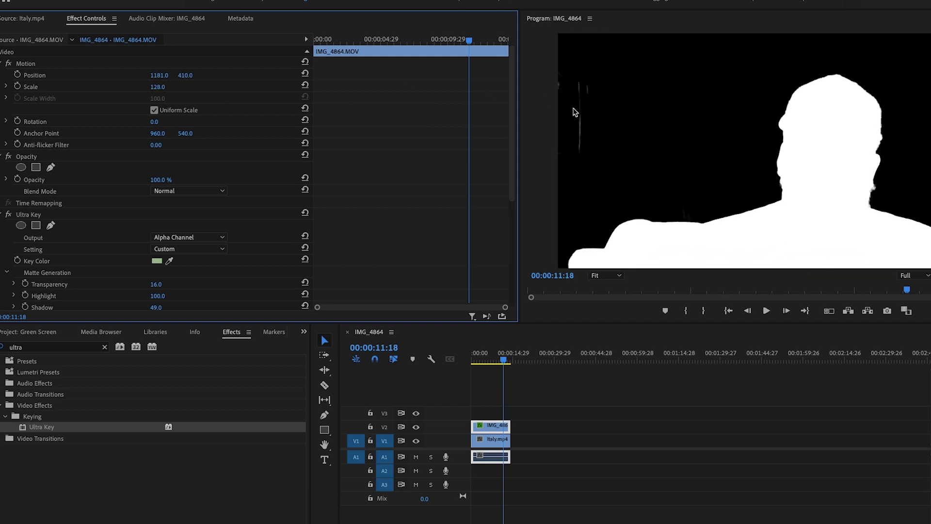
{"action": "scroll", "coordinate": [228, 198], "scroll_direction": "down", "scroll_amount": 5}
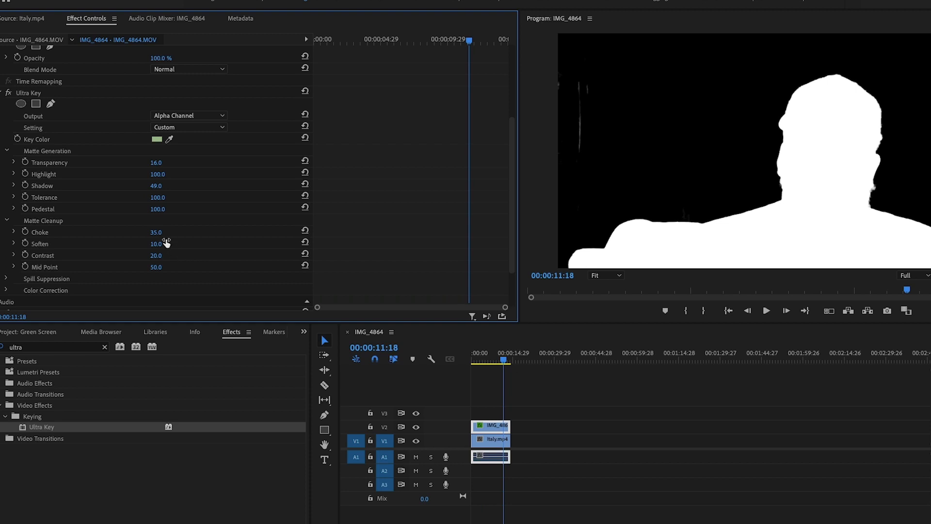
{"action": "left_click_drag", "start_coordinate": [155, 233], "coordinate": [179, 233]}
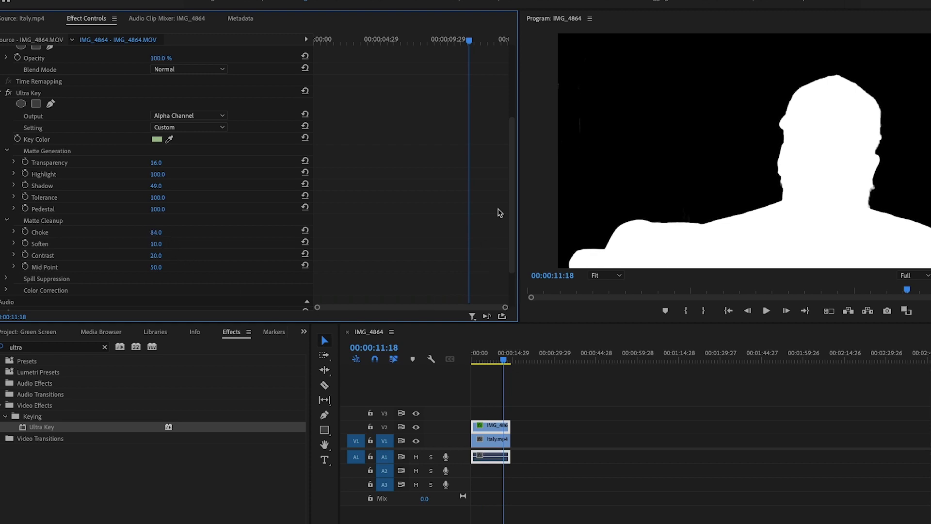
- Reframe the IMG_4864 clip with a scale of 105 and a position of 933, 539
{"action": "scroll", "coordinate": [235, 183], "scroll_direction": "up", "scroll_amount": 5}
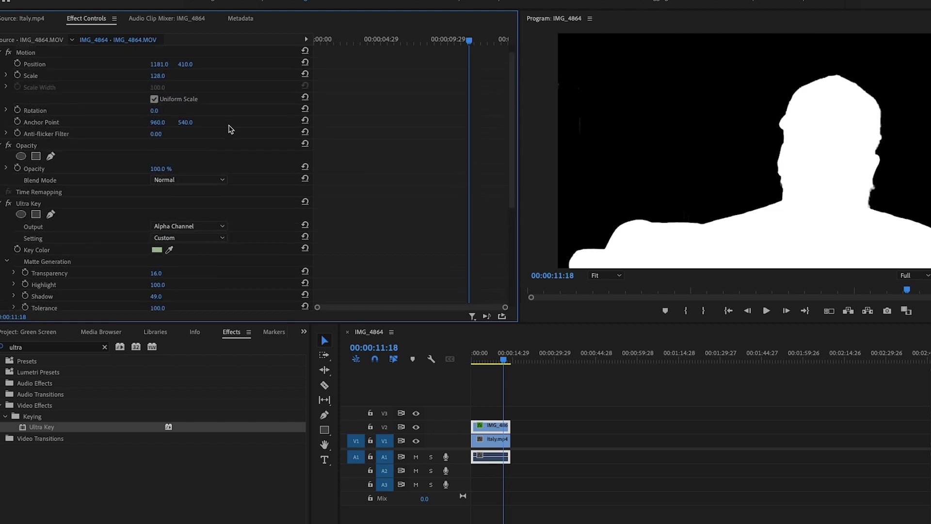
{"action": "scroll", "coordinate": [228, 129], "scroll_direction": "up", "scroll_amount": 1}
{"action": "left_click_drag", "start_coordinate": [156, 87], "coordinate": [37, 75]}
{"action": "left_click_drag", "start_coordinate": [187, 75], "coordinate": [236, 75]}
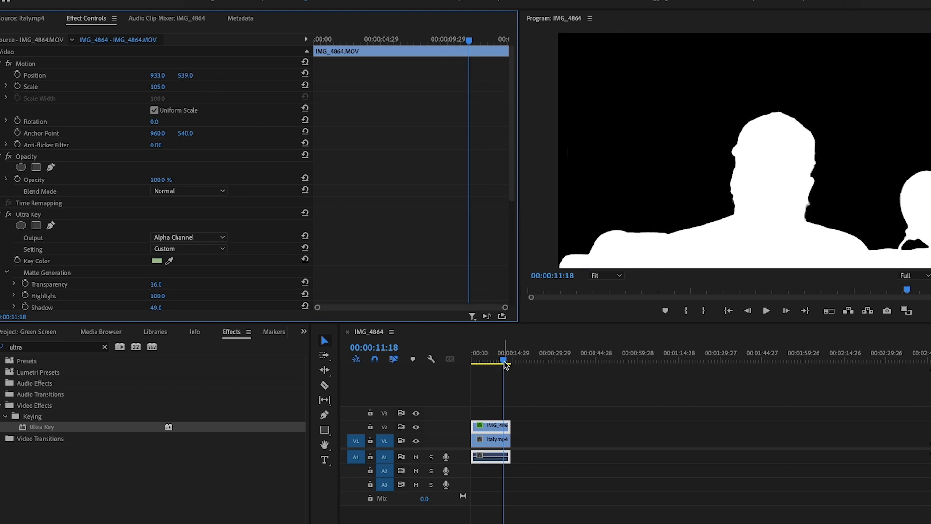
- Move the playhead to 00:00:05:24 and set the Ultra Key's output to Composite
{"action": "left_click_drag", "start_coordinate": [503, 362], "coordinate": [488, 366]}
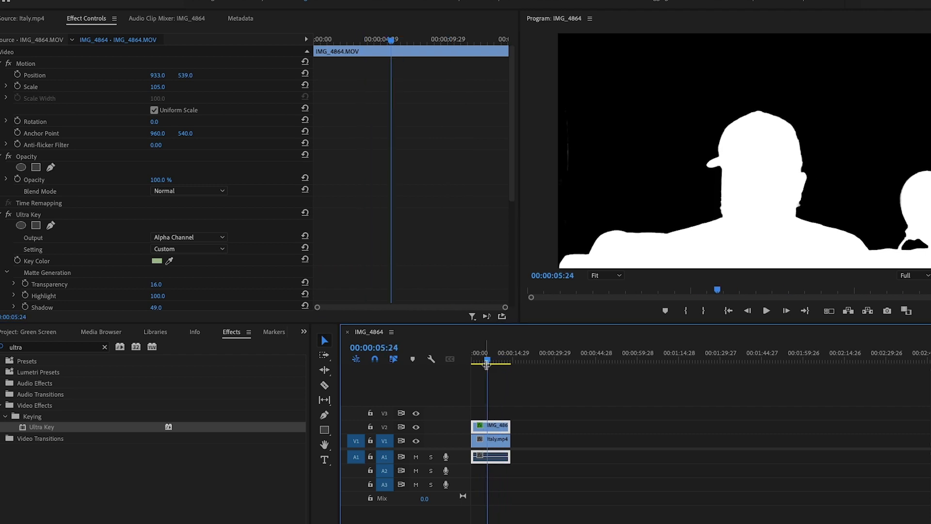
{"action": "left_click", "coordinate": [224, 240]}
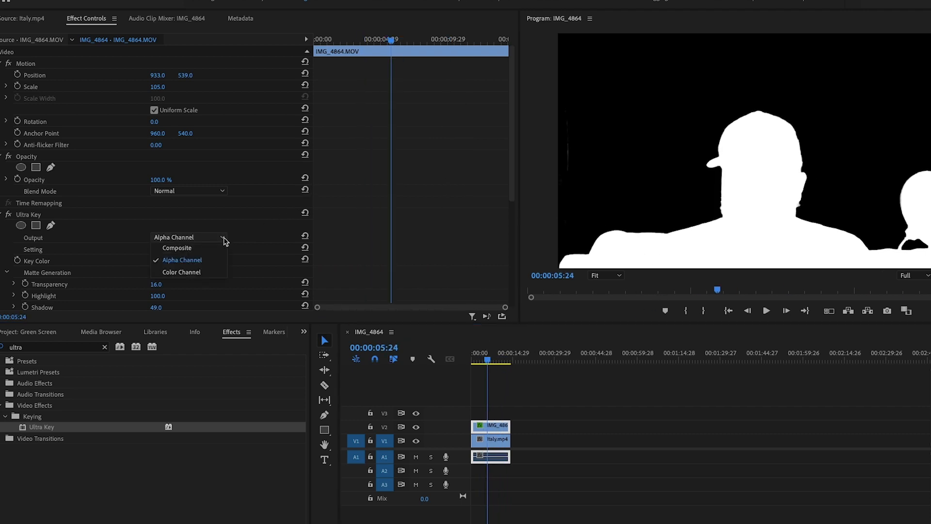
{"action": "left_click", "coordinate": [195, 252]}
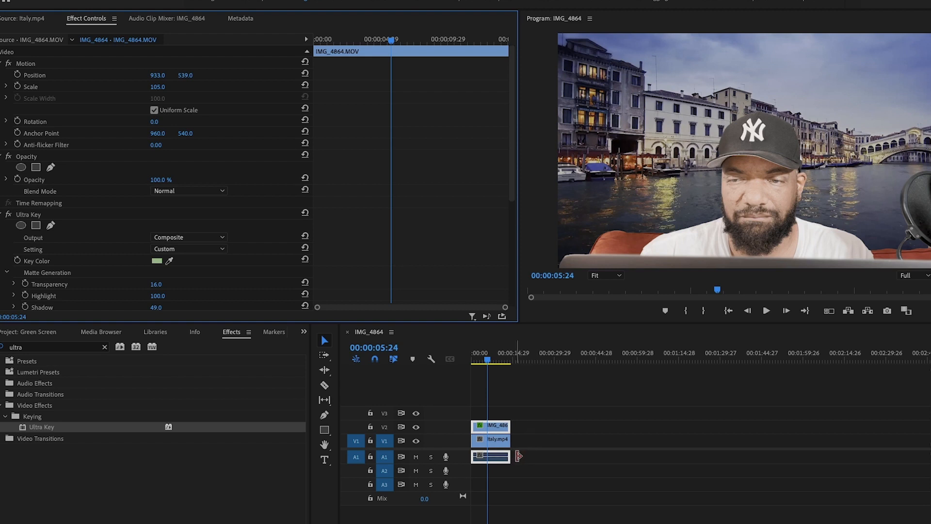
- Try deleting the IMG_4864 clip and its linked audio from the timeline, and undo the deletion
{"action": "left_click", "coordinate": [499, 440]}
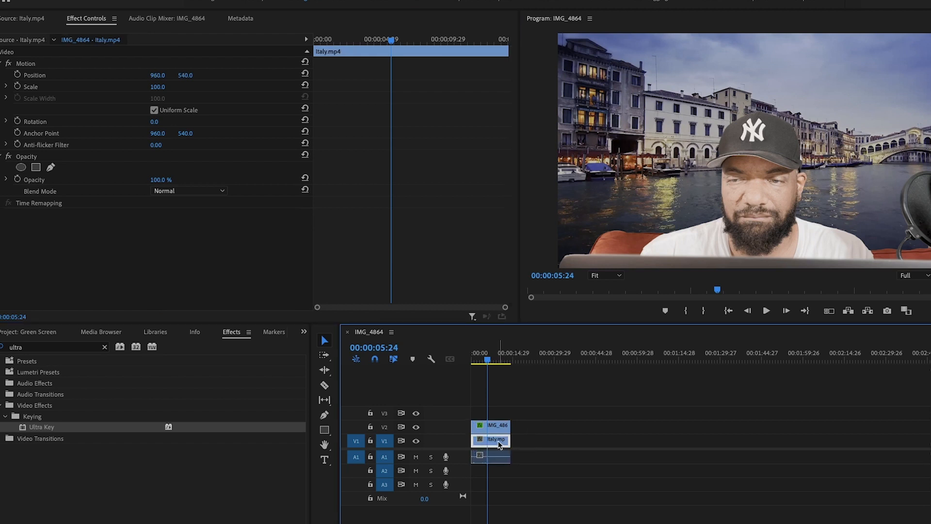
{"action": "left_click", "coordinate": [497, 459]}
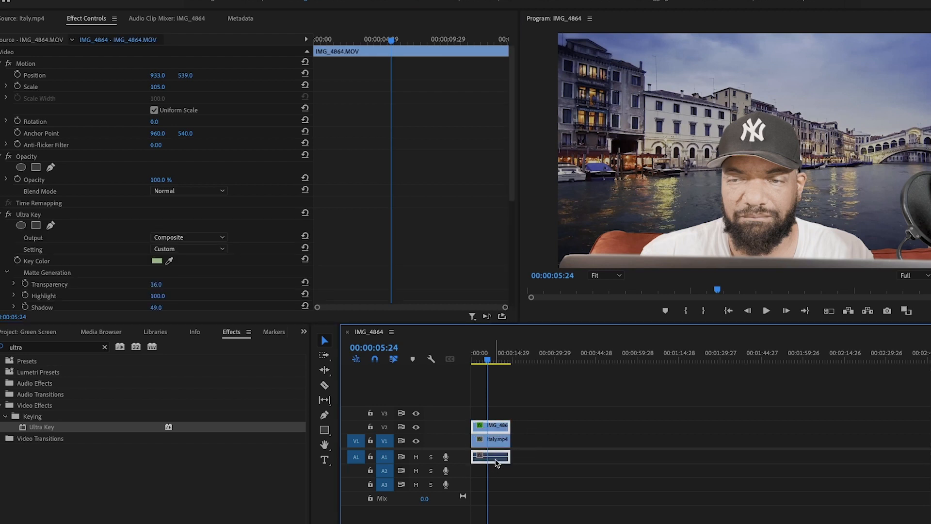
{"action": "right_click", "coordinate": [498, 426]}
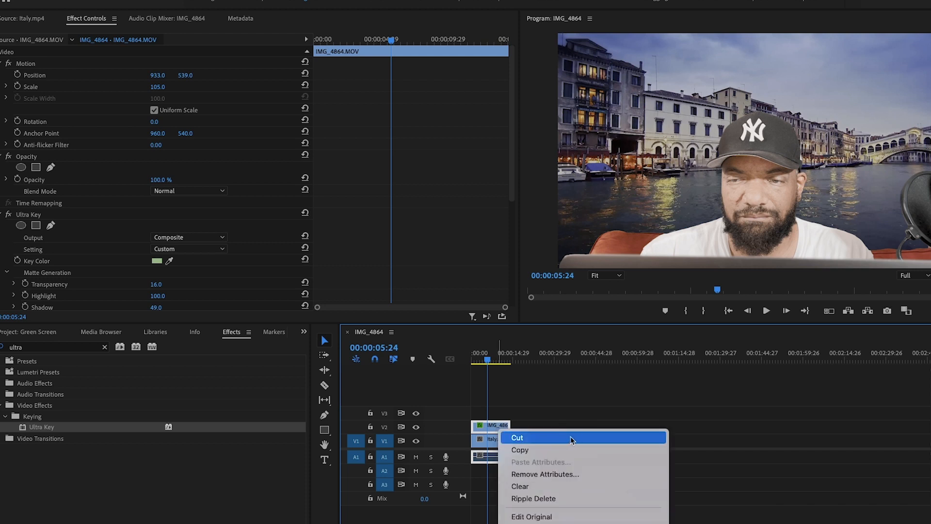
{"action": "left_click", "coordinate": [499, 427]}
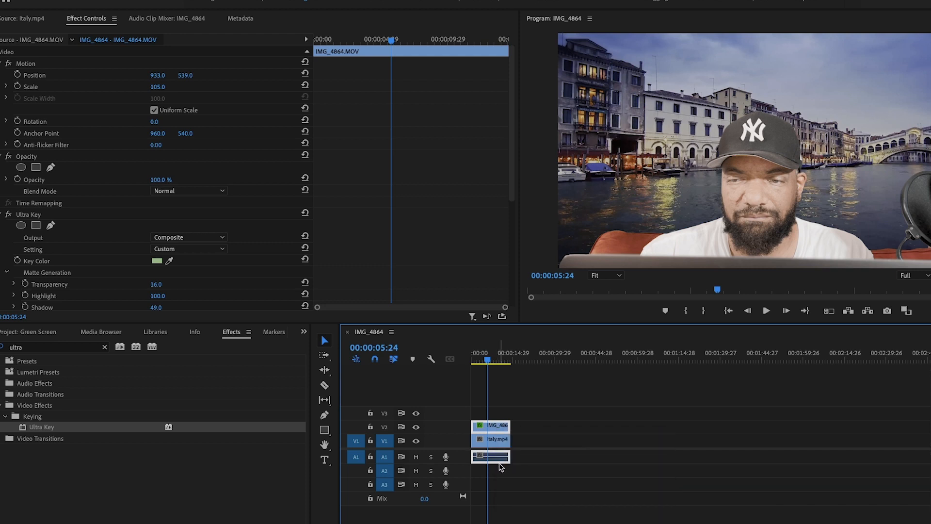
{"action": "right_click", "coordinate": [501, 427]}
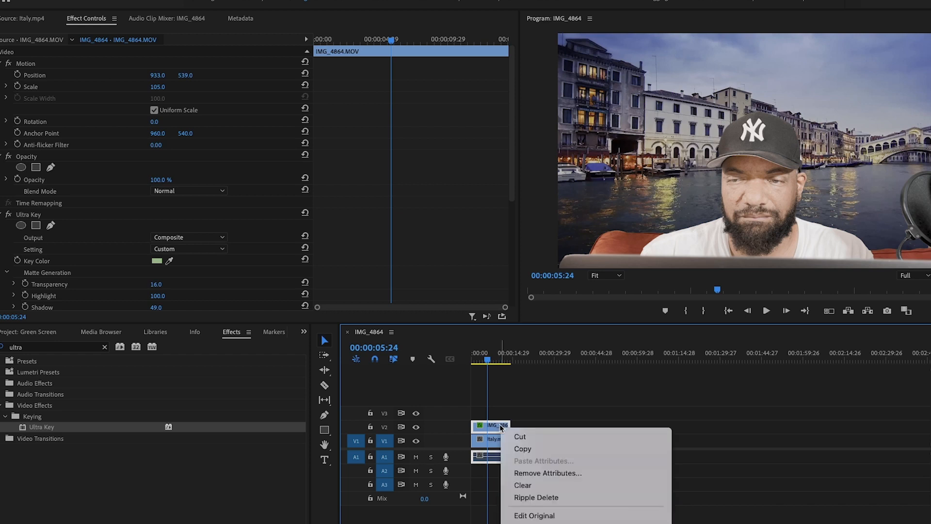
{"action": "left_click", "coordinate": [503, 427]}
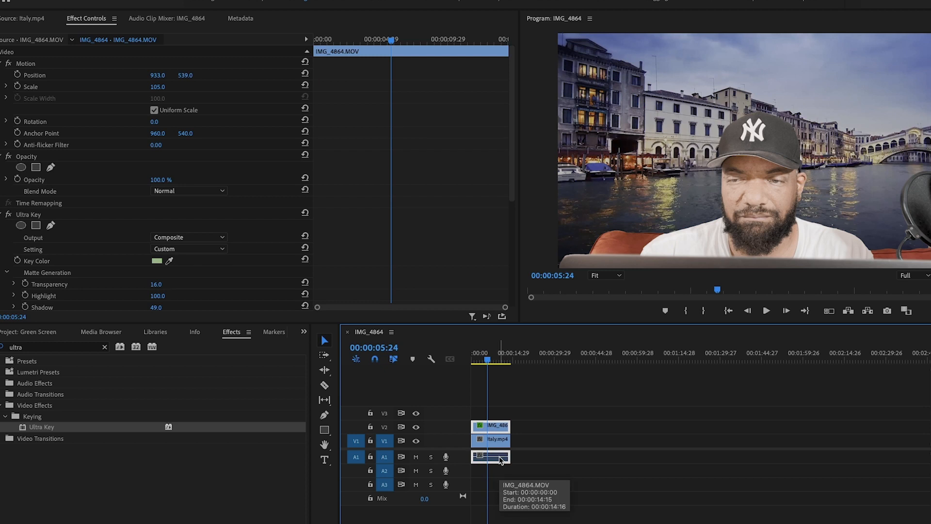
{"action": "key", "text": "Delete"}
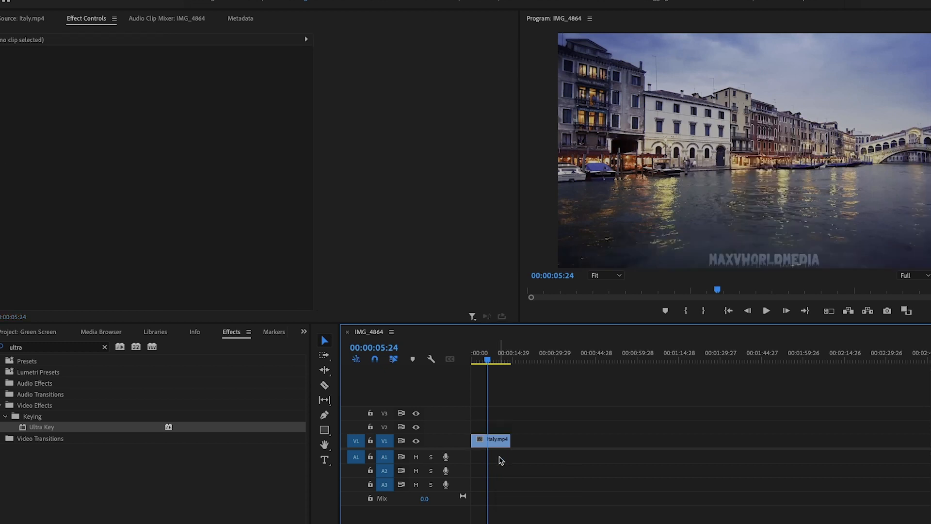
{"action": "key", "text": "ctrl+z"}
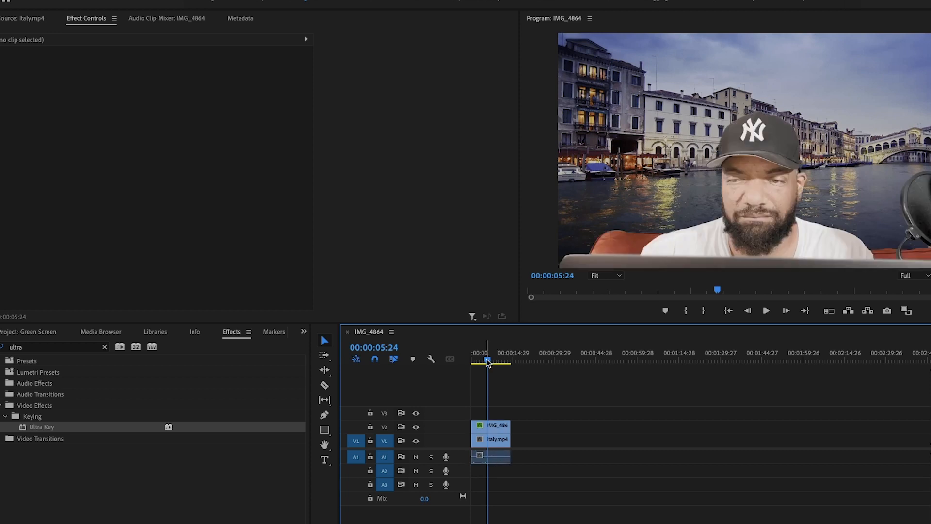
- Play the composited sequence from its beginning to review the key, stop playback and return to the start
{"action": "left_click_drag", "start_coordinate": [488, 363], "coordinate": [473, 368]}
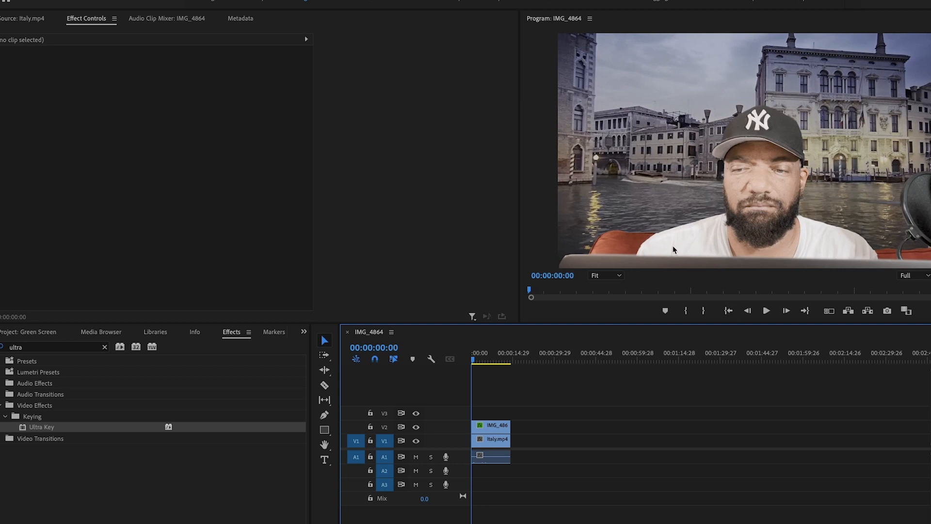
{"action": "left_click", "coordinate": [766, 311]}
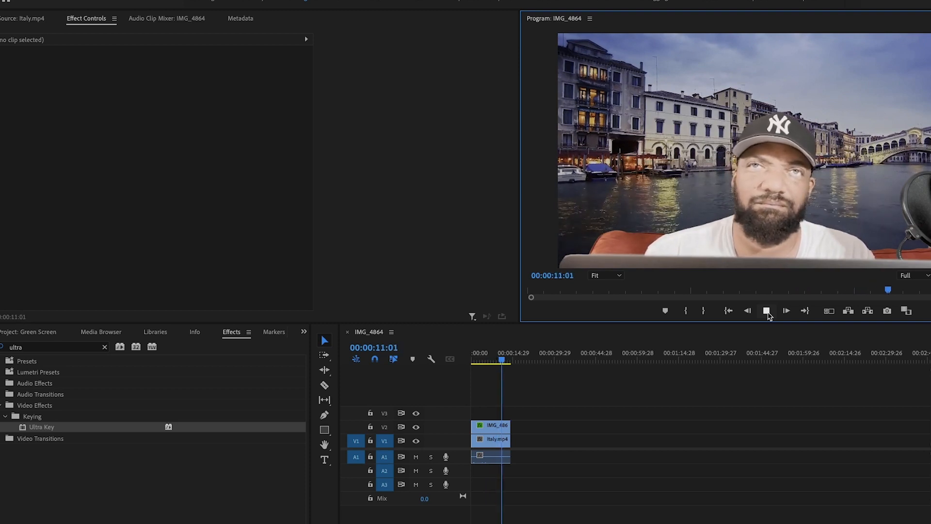
{"action": "left_click", "coordinate": [767, 312]}
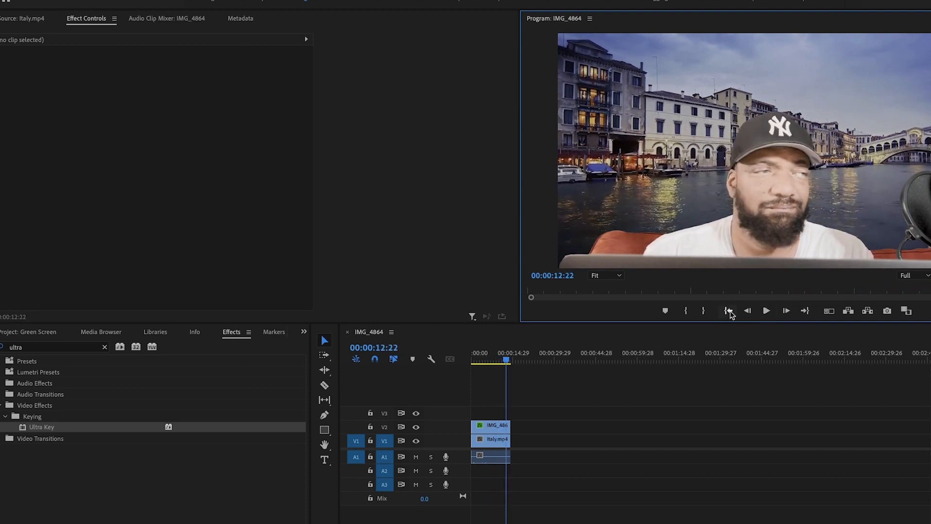
{"action": "left_click", "coordinate": [729, 311]}
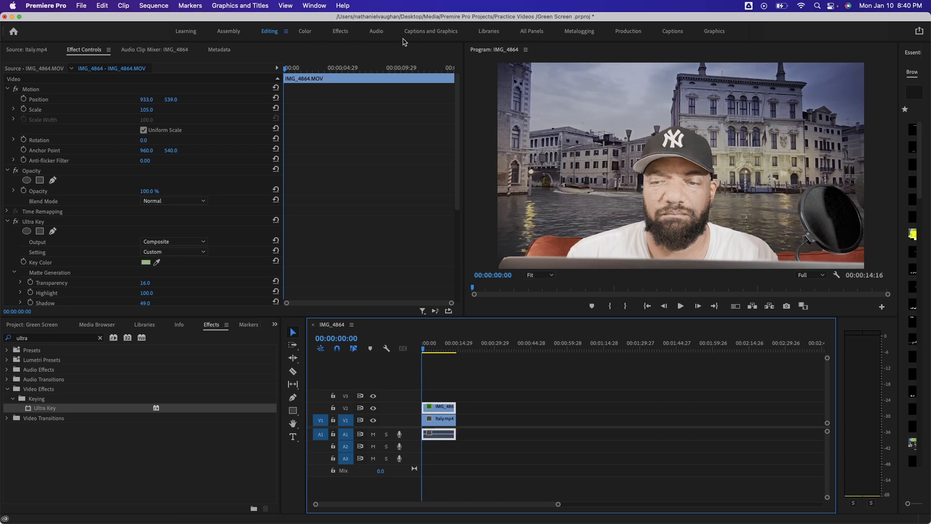
- In the Color workspace, set the IMG_4864 clip's Lumetri basic correction to Exposure -0.4 and Contrast 56.5
{"action": "left_click", "coordinate": [306, 31]}
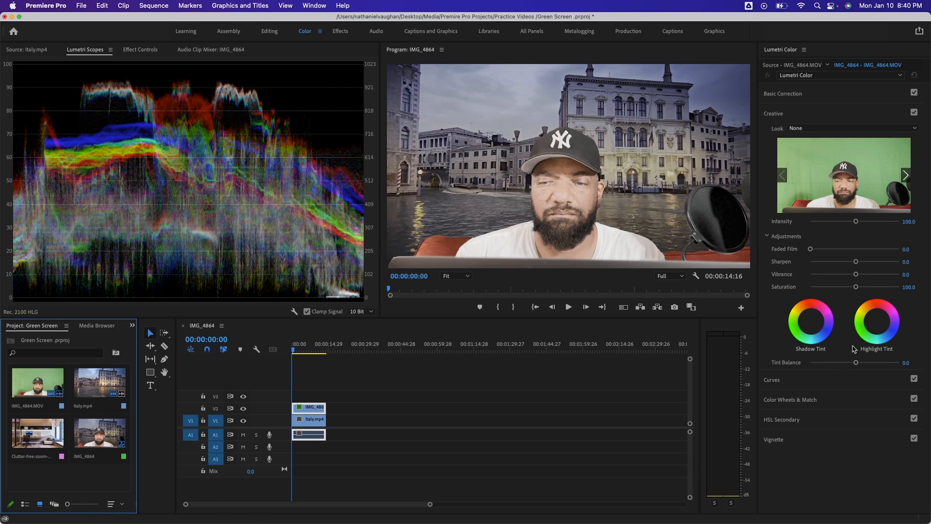
{"action": "left_click", "coordinate": [795, 99]}
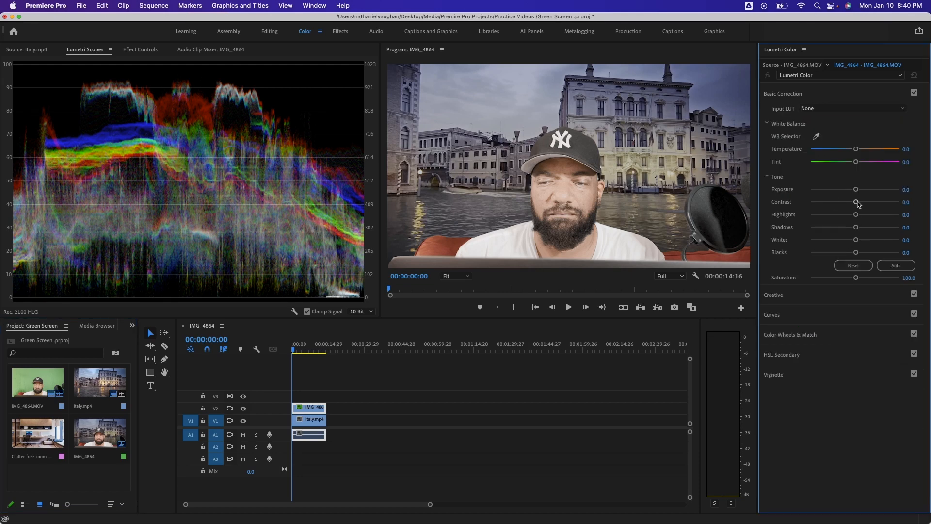
{"action": "left_click_drag", "start_coordinate": [857, 191], "coordinate": [850, 195]}
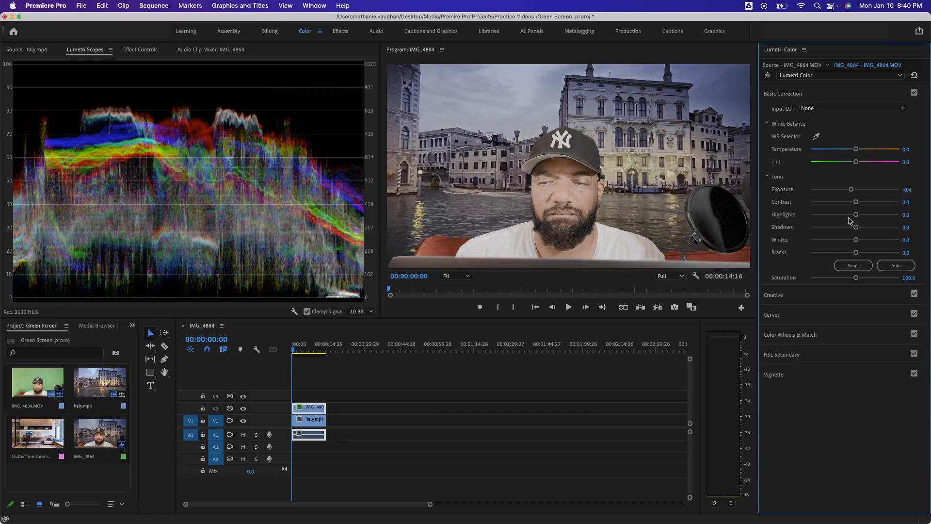
{"action": "left_click_drag", "start_coordinate": [857, 204], "coordinate": [880, 210]}
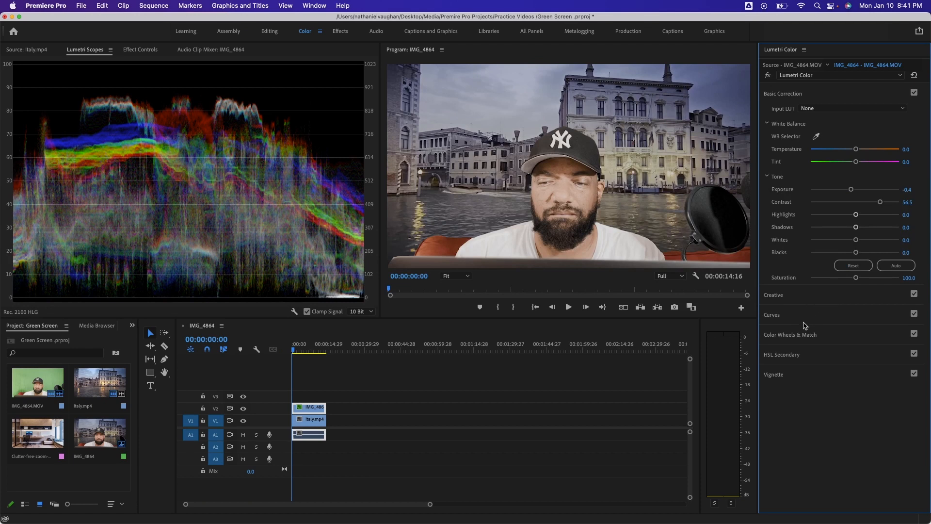
- Set the clip's creative adjustments to Sharpen 18.5, Vibrance 47.8 and Saturation 110.9, and return to the Editing workspace
{"action": "left_click", "coordinate": [827, 337]}
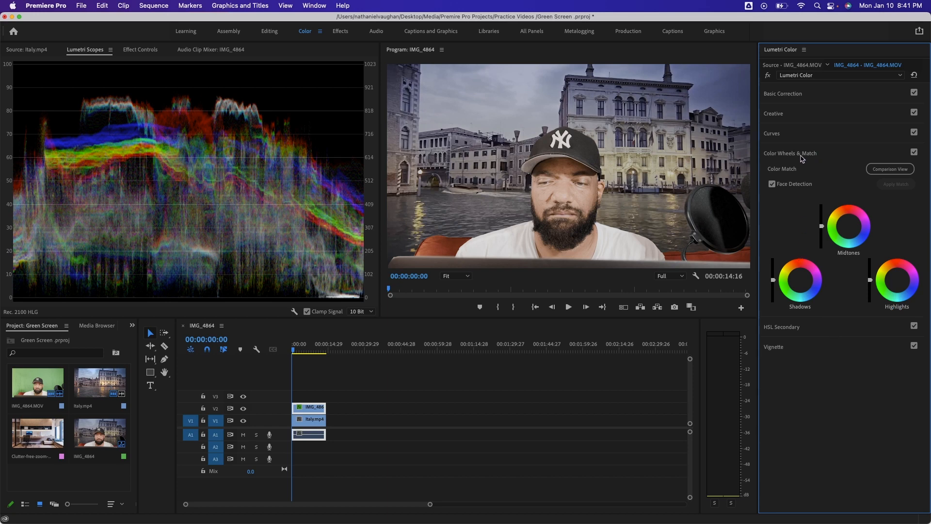
{"action": "left_click", "coordinate": [800, 116]}
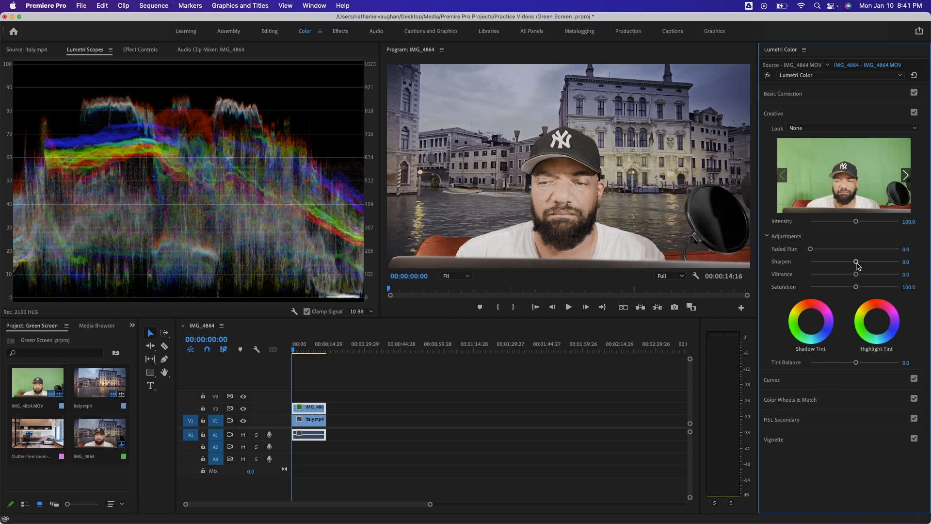
{"action": "left_click_drag", "start_coordinate": [859, 264], "coordinate": [864, 264]}
{"action": "mouse_move", "coordinate": [857, 275]}
{"action": "left_mouse_down"}
{"action": "mouse_move", "coordinate": [899, 276]}
{"action": "mouse_move", "coordinate": [845, 291]}
{"action": "mouse_move", "coordinate": [859, 291]}
{"action": "left_mouse_up"}
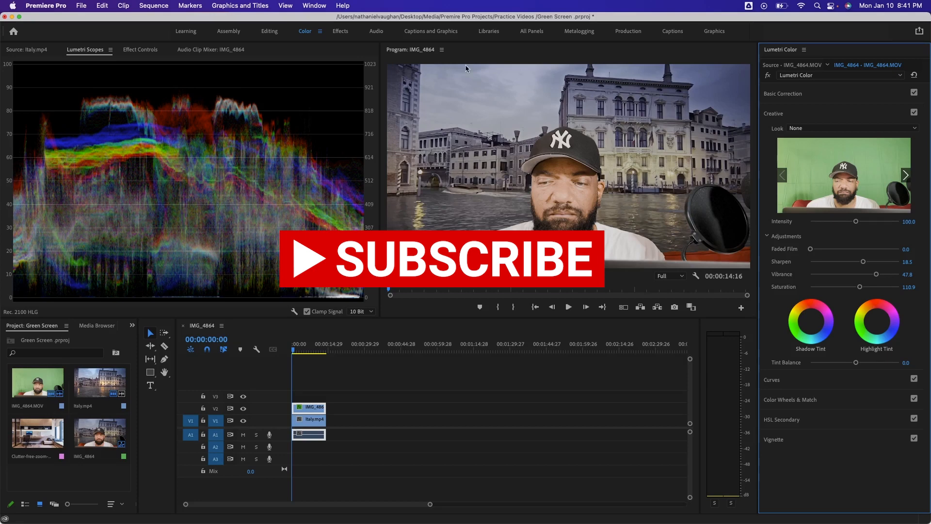
{"action": "left_click", "coordinate": [269, 32]}
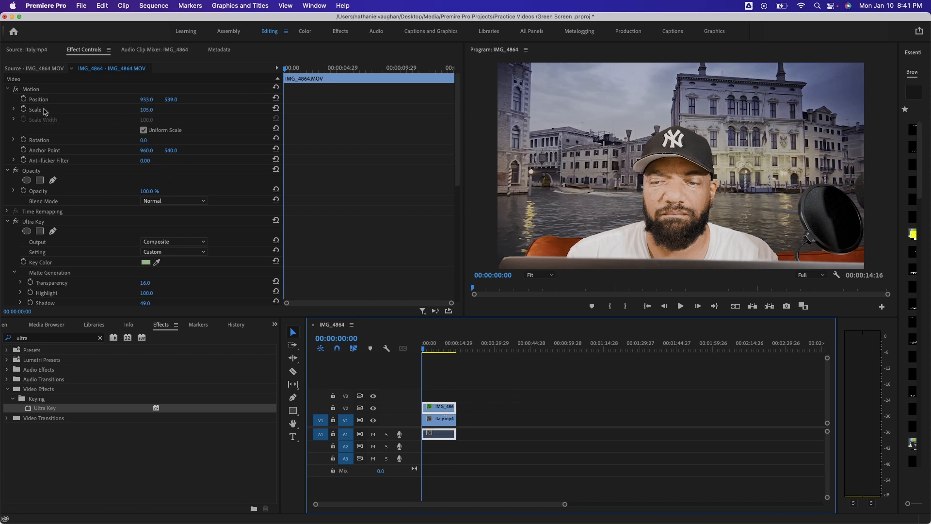
- Shrink the IMG_4864 clip to a scale of 50 and position it at 335, 827 in the frame's lower-left corner
{"action": "left_click_drag", "start_coordinate": [149, 111], "coordinate": [124, 111]}
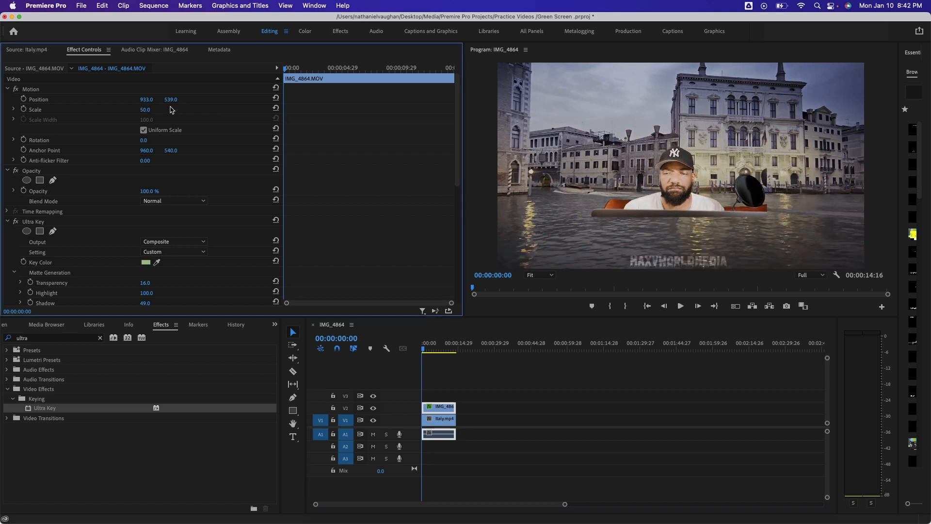
{"action": "left_click_drag", "start_coordinate": [154, 99], "coordinate": [111, 100]}
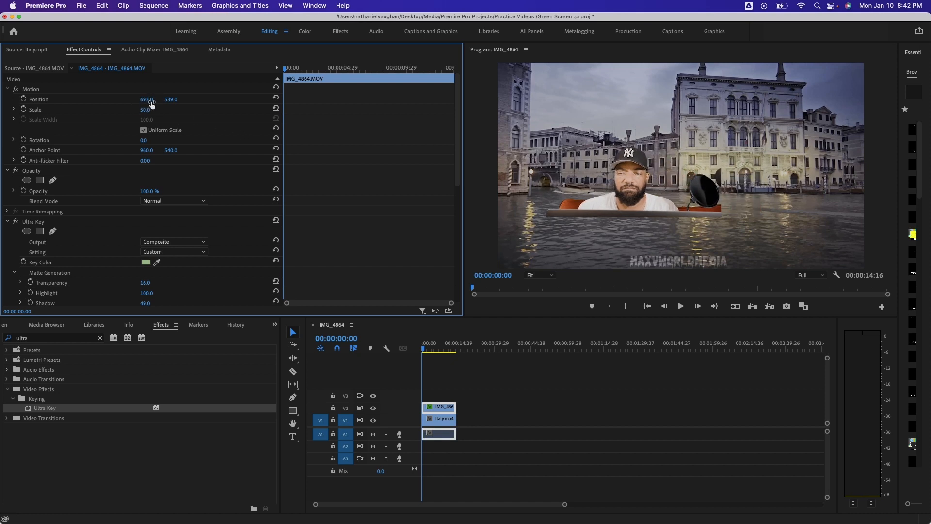
{"action": "left_click_drag", "start_coordinate": [147, 99], "coordinate": [85, 100]}
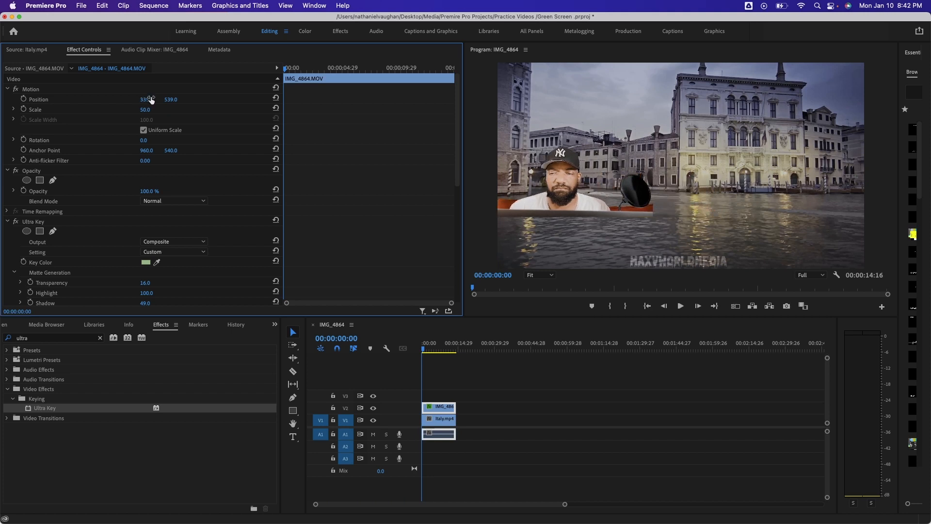
{"action": "left_click_drag", "start_coordinate": [184, 100], "coordinate": [232, 100]}
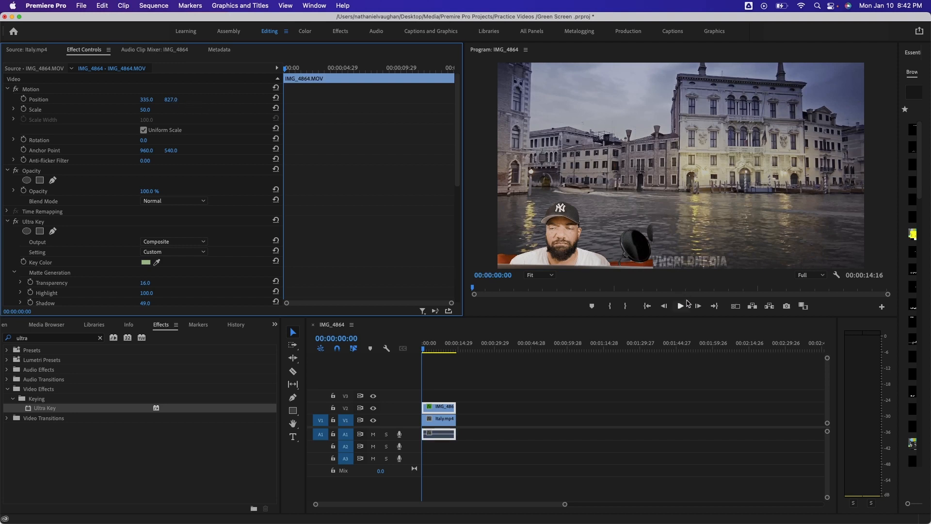
- Briefly preview the sequence and delete the Italy.mp4 background clip from track V1
{"action": "mouse_move", "coordinate": [425, 352]}
{"action": "left_mouse_down"}
{"action": "mouse_move", "coordinate": [440, 353]}
{"action": "mouse_move", "coordinate": [422, 355]}
{"action": "left_mouse_up"}
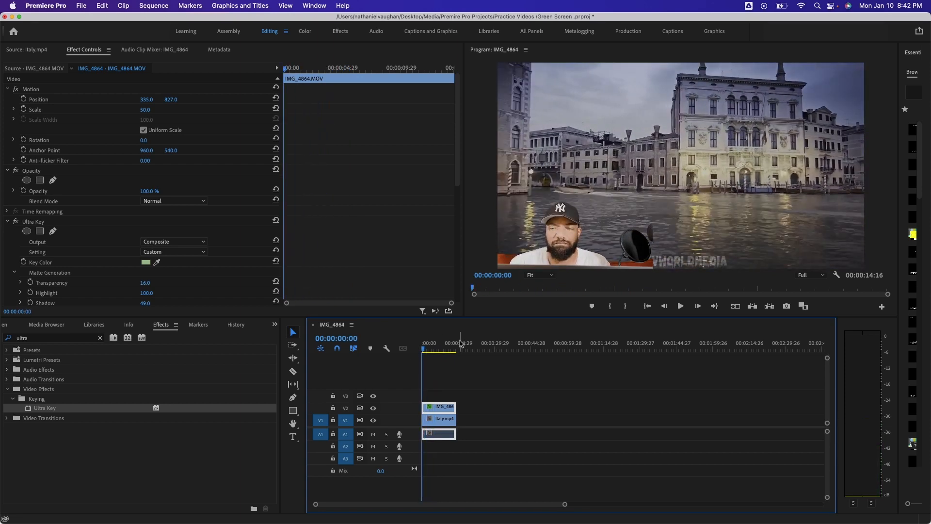
{"action": "left_click", "coordinate": [444, 420]}
{"action": "key", "text": "space"}
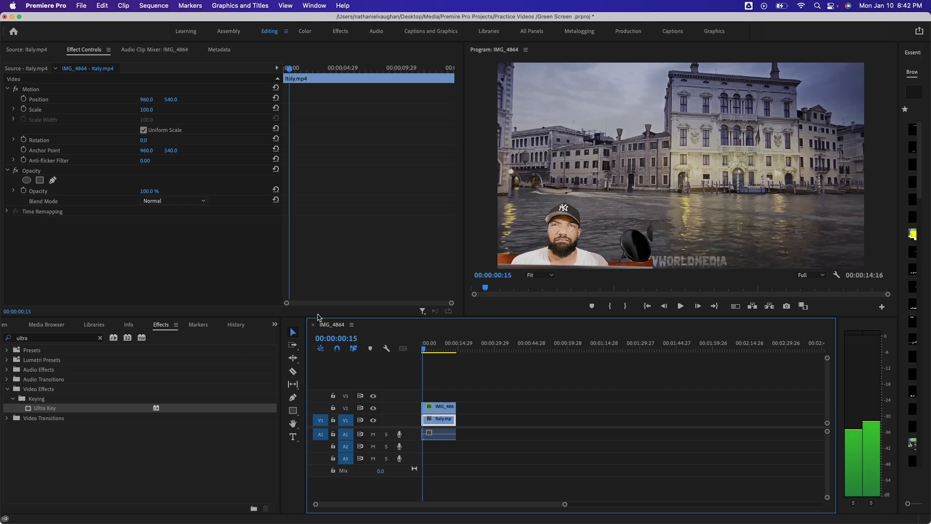
{"action": "left_click", "coordinate": [275, 325]}
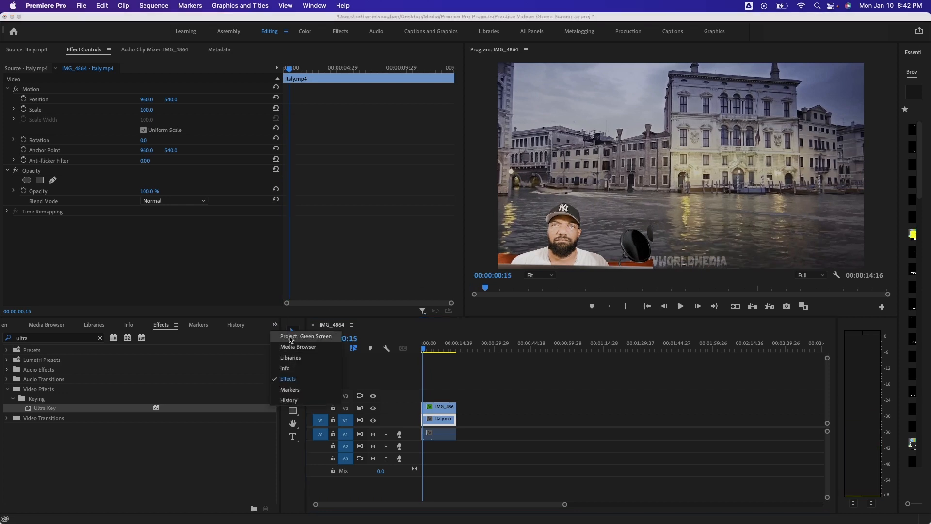
{"action": "left_click", "coordinate": [291, 336]}
{"action": "left_click", "coordinate": [446, 420]}
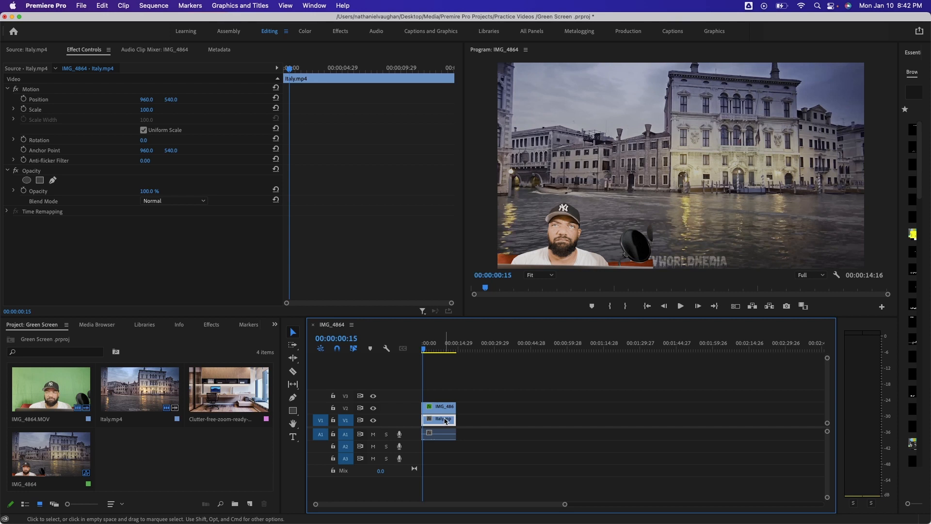
{"action": "key", "text": "Delete"}
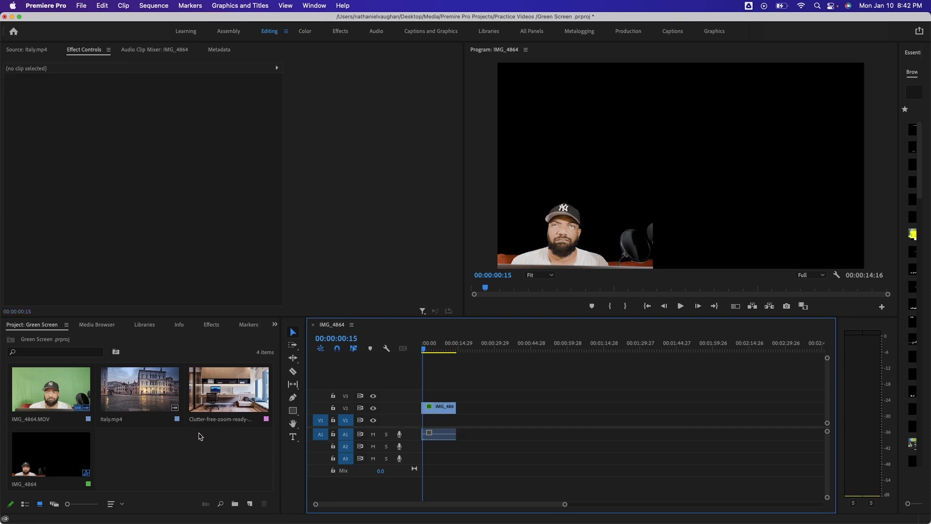
- Place the Clutter-free-zoom-ready-home-office image on V1 beneath the IMG_4864 clip and set its scale to 171
{"action": "left_click_drag", "start_coordinate": [219, 399], "coordinate": [451, 424]}
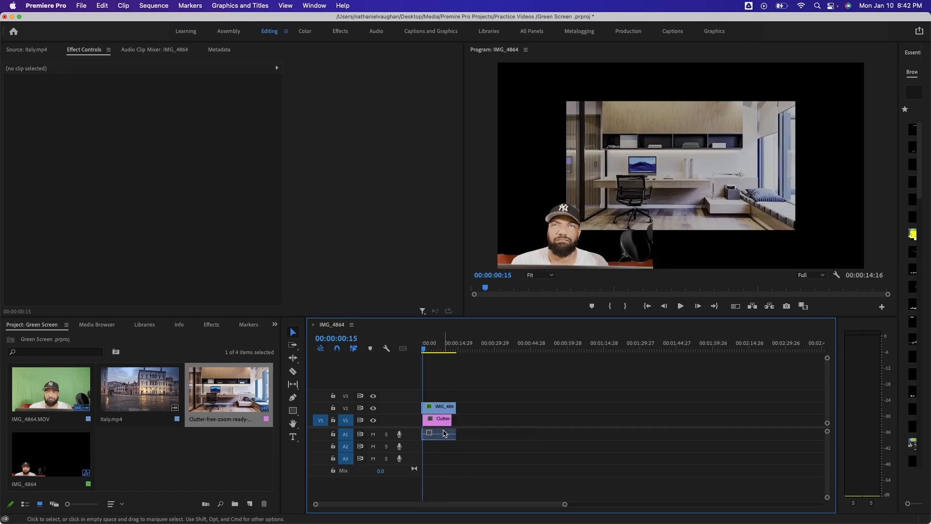
{"action": "left_click", "coordinate": [442, 422]}
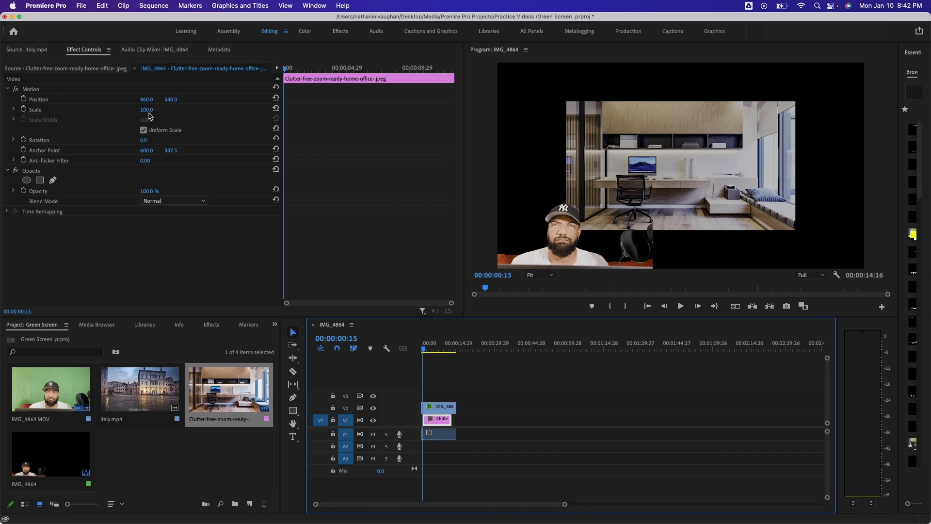
{"action": "left_click_drag", "start_coordinate": [148, 114], "coordinate": [160, 123]}
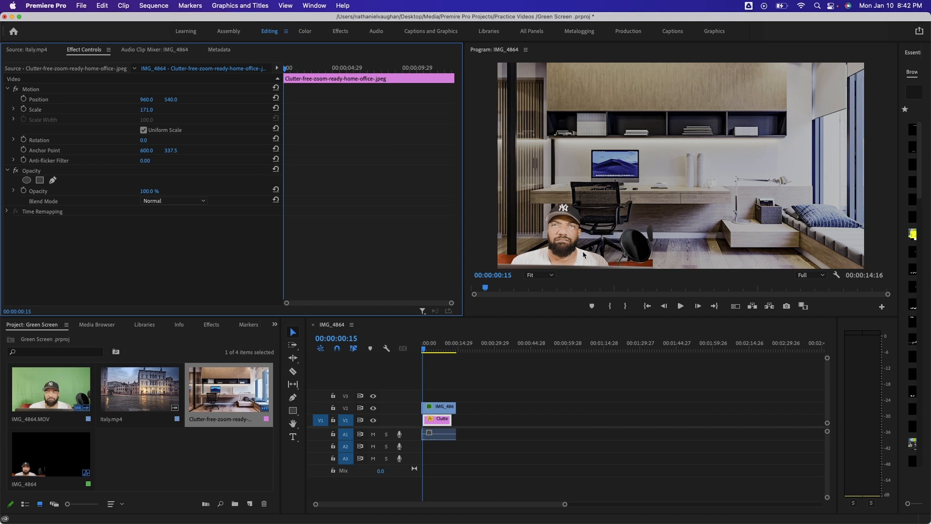
- Reposition the IMG_4864 clip to 1458, 732 and set its scale to 105 over the home office background
{"action": "left_click", "coordinate": [444, 407]}
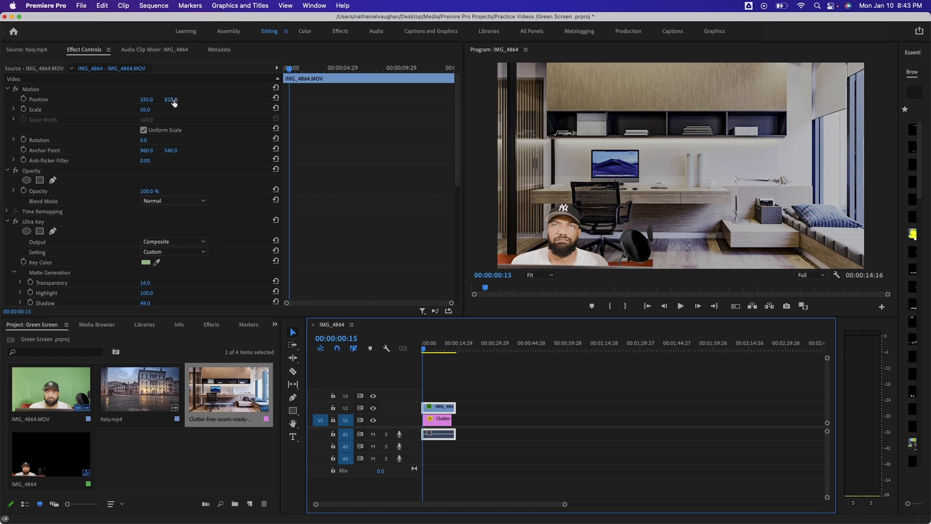
{"action": "left_click_drag", "start_coordinate": [171, 100], "coordinate": [691, 99]}
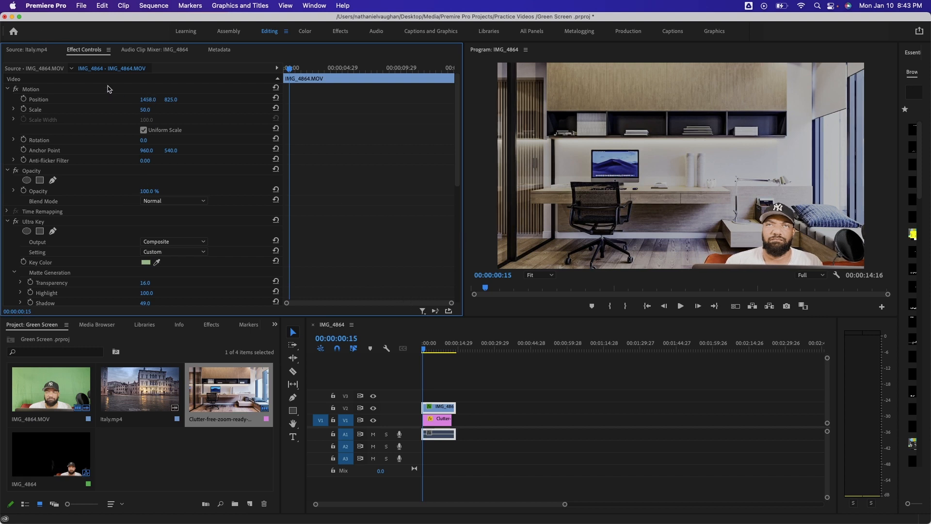
{"action": "left_click_drag", "start_coordinate": [145, 109], "coordinate": [124, 100]}
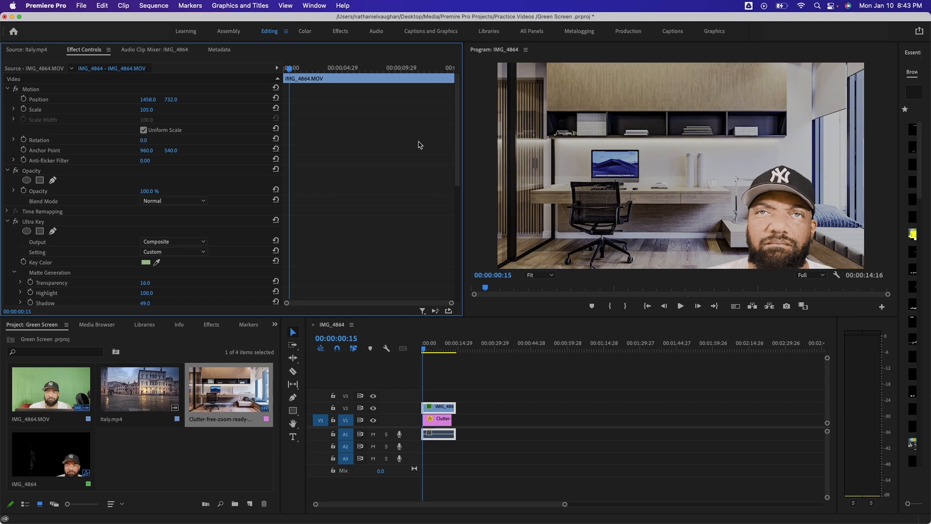
- Display the IMG_4864 clip's Ultra Key matte as Alpha Channel, set Shadow to 36, and return the output to Composite
{"action": "scroll", "coordinate": [179, 223], "scroll_direction": "down", "scroll_amount": 5}
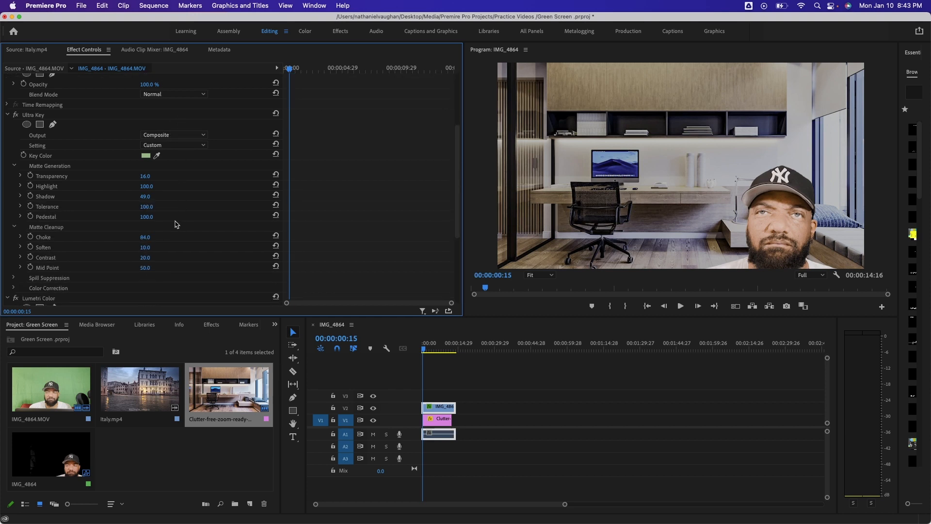
{"action": "scroll", "coordinate": [184, 211], "scroll_direction": "up", "scroll_amount": 2}
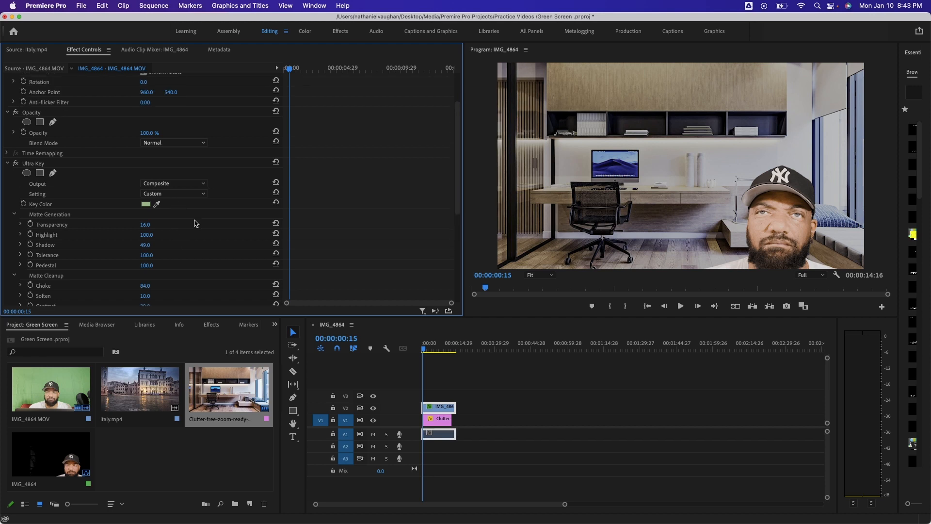
{"action": "left_click", "coordinate": [205, 187]}
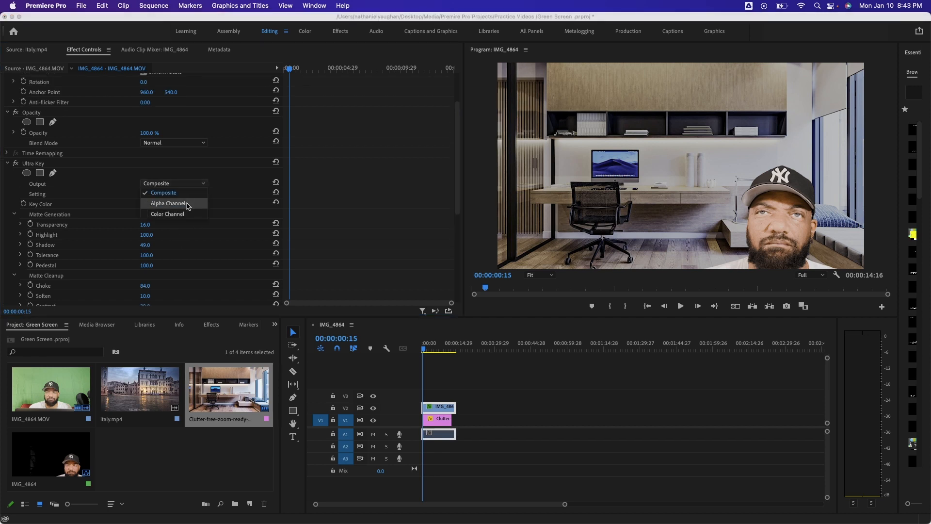
{"action": "left_click", "coordinate": [188, 206]}
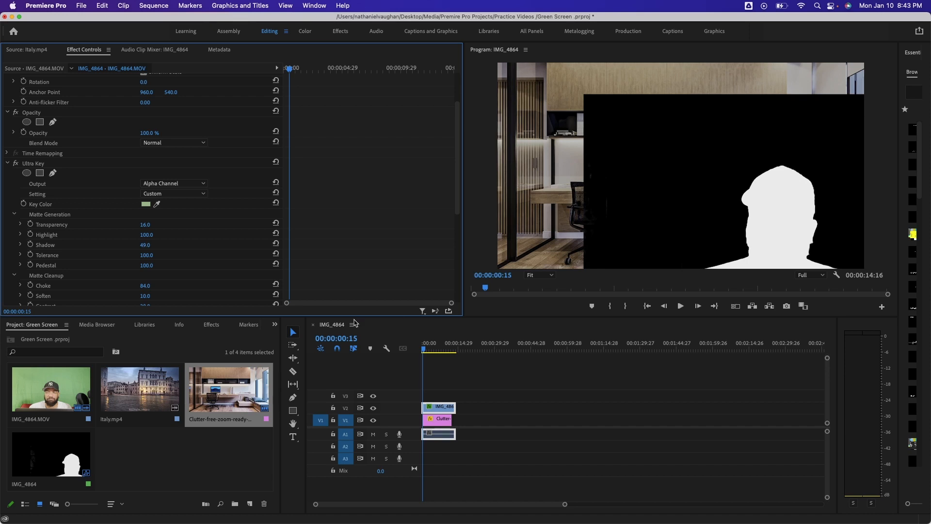
{"action": "scroll", "coordinate": [189, 229], "scroll_direction": "down", "scroll_amount": 2}
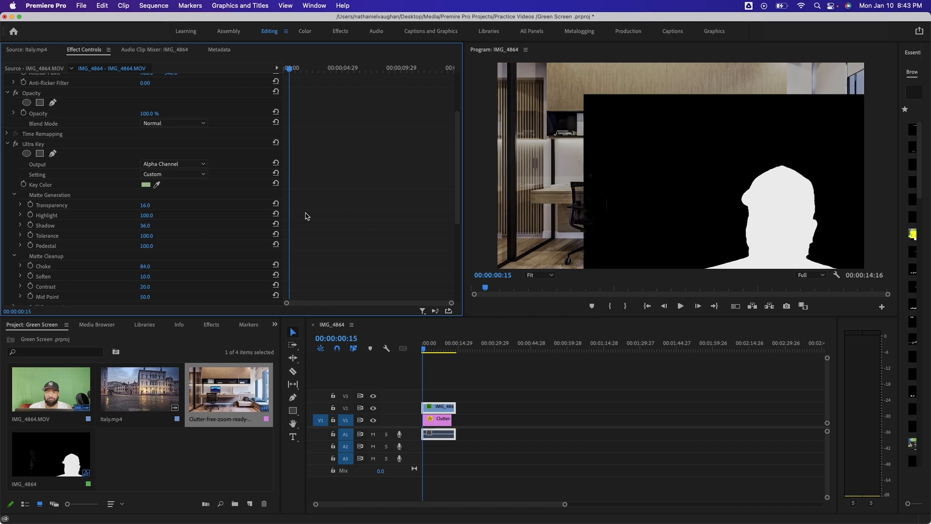
{"action": "left_click", "coordinate": [204, 166]}
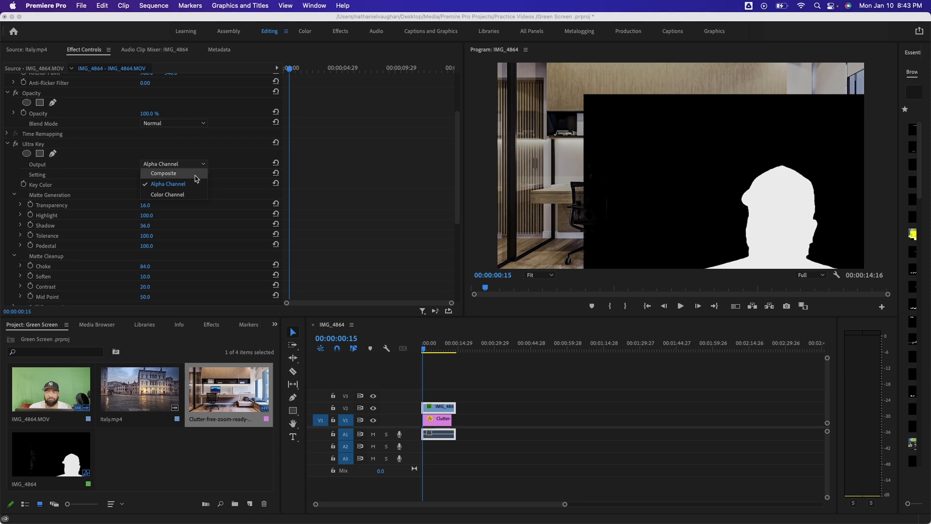
{"action": "left_click", "coordinate": [164, 174]}
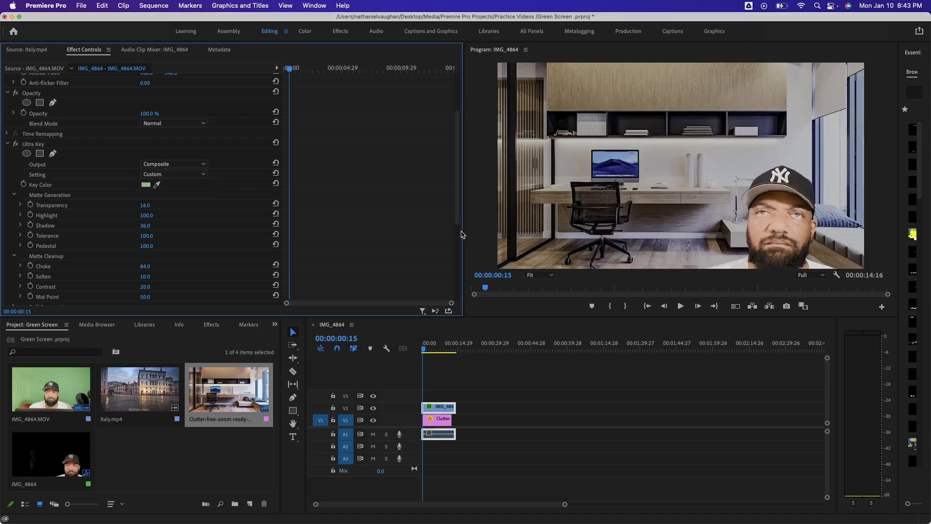
- Set the IMG_4864 clip's vertical position to 575 and move the playhead to the start of the sequence
{"action": "scroll", "coordinate": [204, 114], "scroll_direction": "up", "scroll_amount": 3}
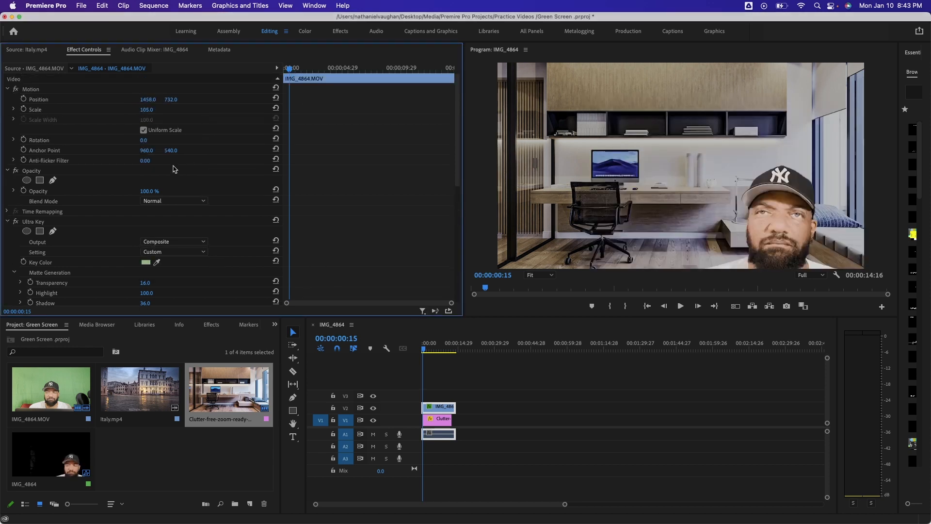
{"action": "left_click_drag", "start_coordinate": [172, 102], "coordinate": [90, 101]}
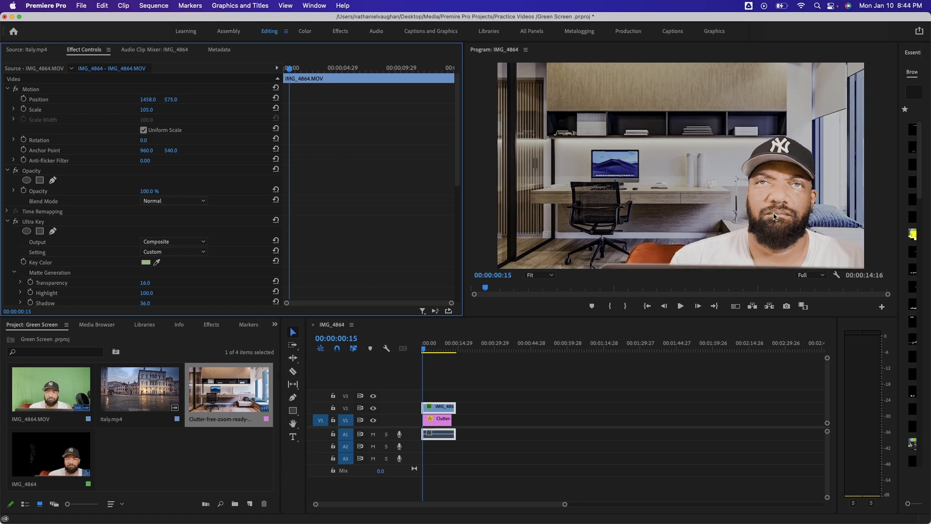
{"action": "mouse_move", "coordinate": [424, 350]}
{"action": "left_mouse_down"}
{"action": "mouse_move", "coordinate": [432, 351]}
{"action": "mouse_move", "coordinate": [416, 355]}
{"action": "mouse_move", "coordinate": [442, 354]}
{"action": "mouse_move", "coordinate": [423, 358]}
{"action": "left_mouse_up"}
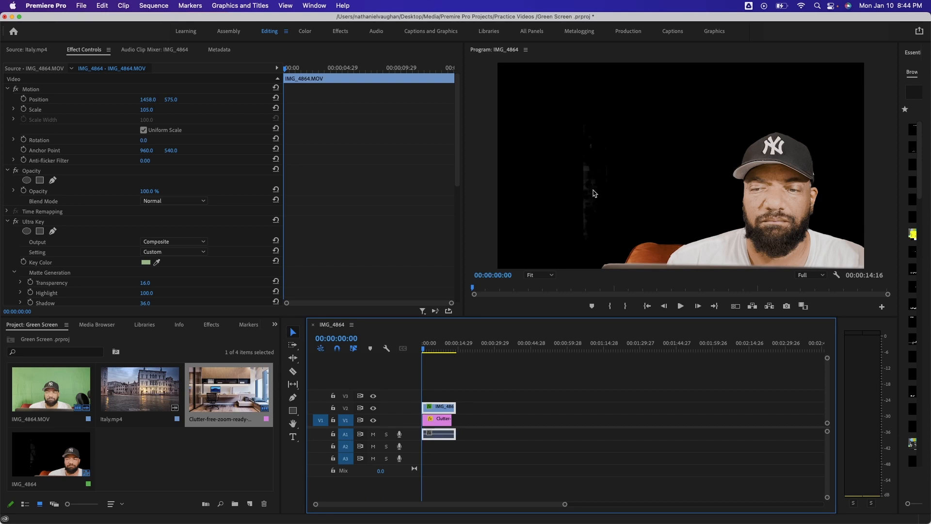
- Refine the Ultra Key matte in Alpha Channel output with Choke 98, Soften 100 and Contrast 28, and restore Composite output
{"action": "left_click", "coordinate": [204, 243]}
{"action": "left_click", "coordinate": [191, 261]}
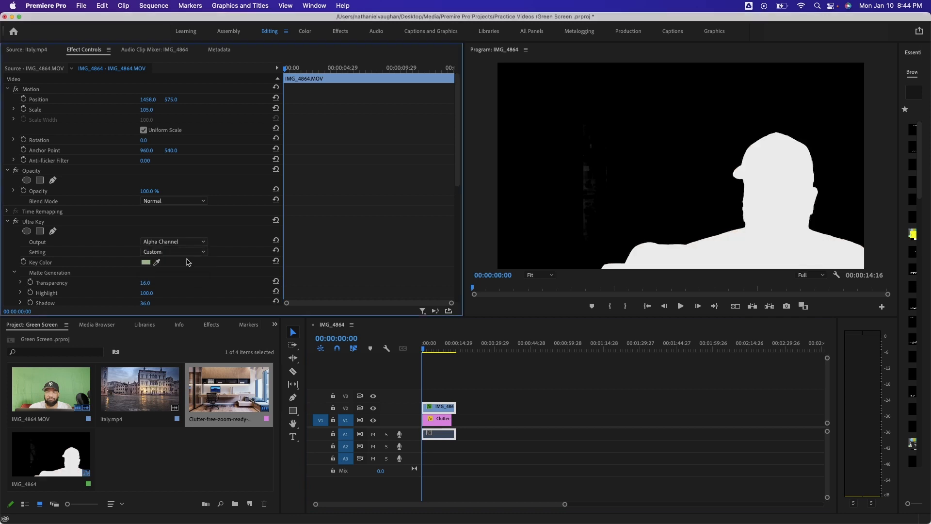
{"action": "scroll", "coordinate": [217, 269], "scroll_direction": "down", "scroll_amount": 5}
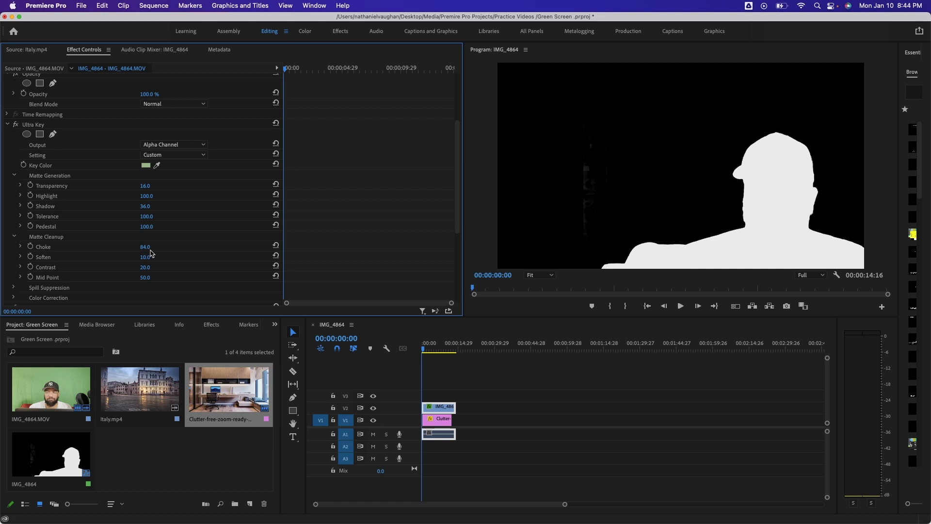
{"action": "mouse_move", "coordinate": [145, 247]}
{"action": "left_mouse_down"}
{"action": "mouse_move", "coordinate": [160, 247]}
{"action": "mouse_move", "coordinate": [137, 247]}
{"action": "mouse_move", "coordinate": [159, 247]}
{"action": "left_mouse_up"}
{"action": "left_click_drag", "start_coordinate": [145, 258], "coordinate": [188, 257]}
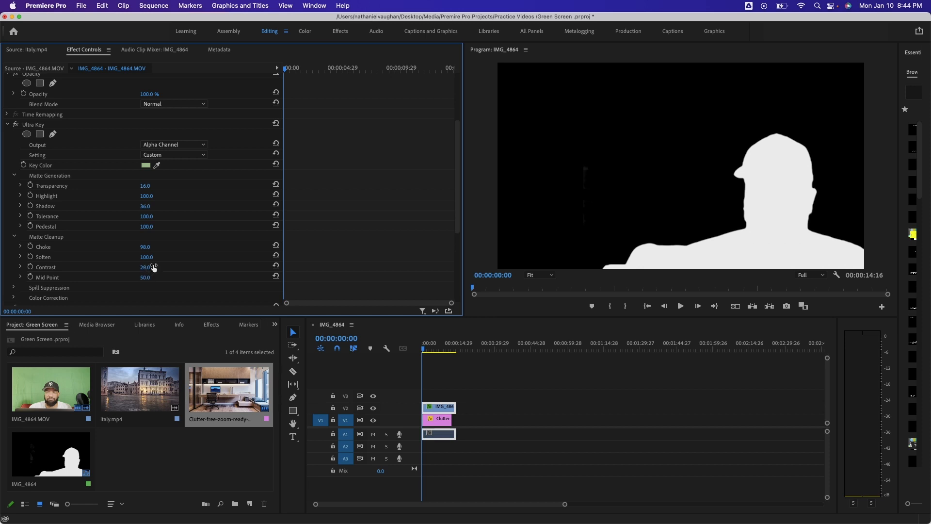
{"action": "scroll", "coordinate": [211, 203], "scroll_direction": "up", "scroll_amount": 3}
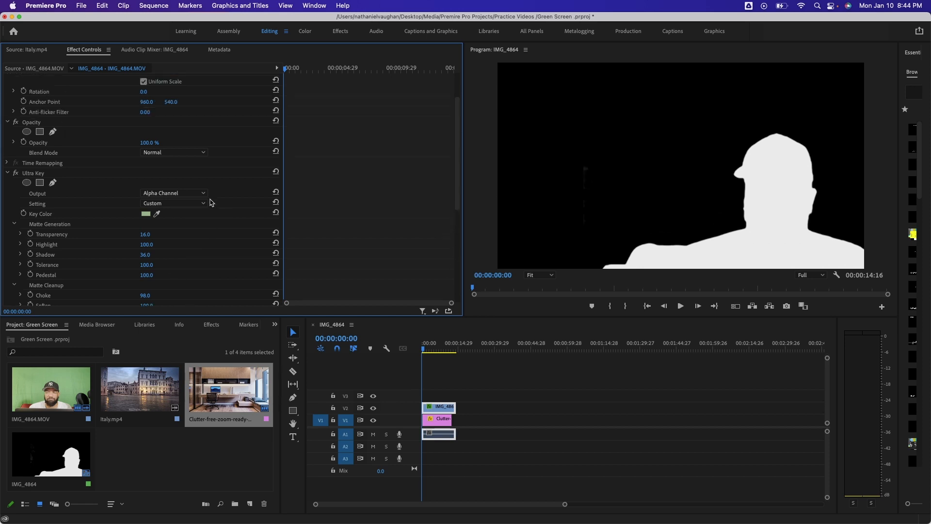
{"action": "left_click", "coordinate": [206, 214]}
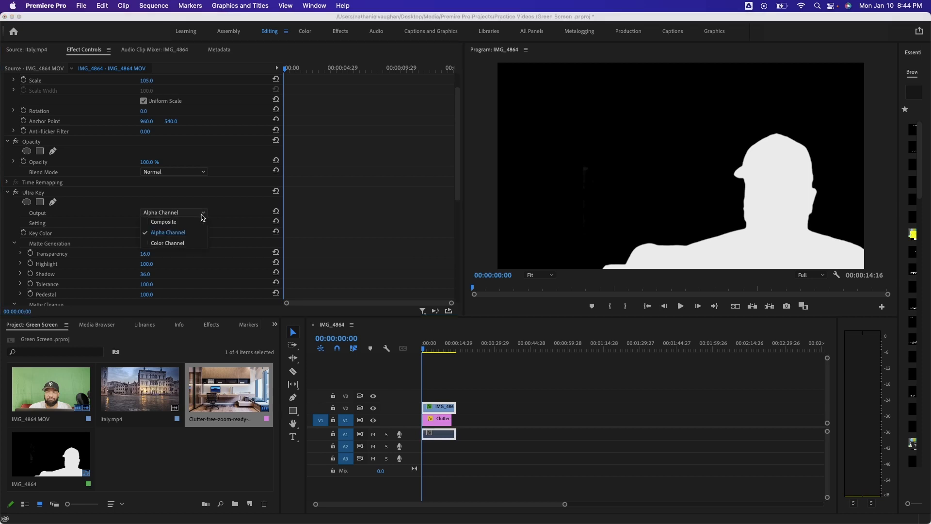
{"action": "left_click", "coordinate": [189, 223]}
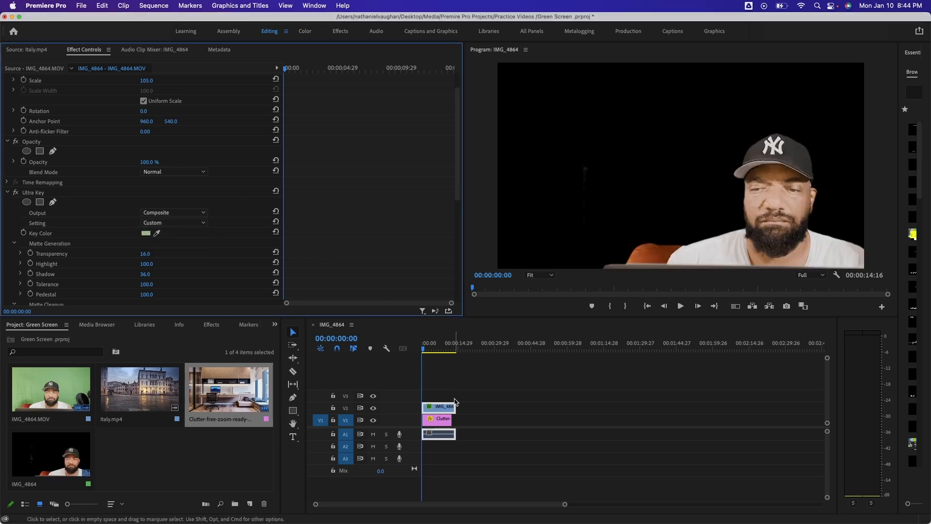
- Align the home office image on V1 with the start of the sequence and briefly preview the composite
{"action": "left_click", "coordinate": [442, 420]}
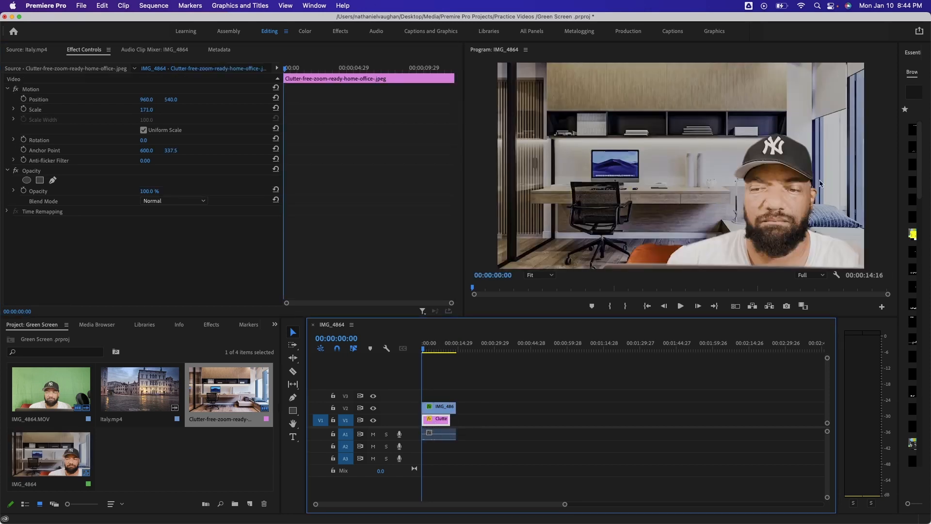
{"action": "key", "text": "space"}
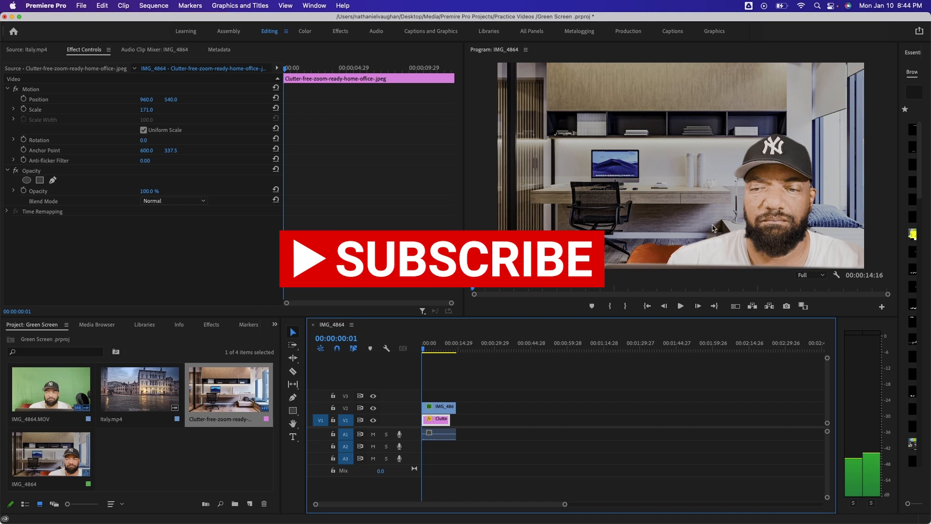
- Set the IMG_4864 clip's horizontal position to 734 over the home office background
{"action": "left_click", "coordinate": [444, 406]}
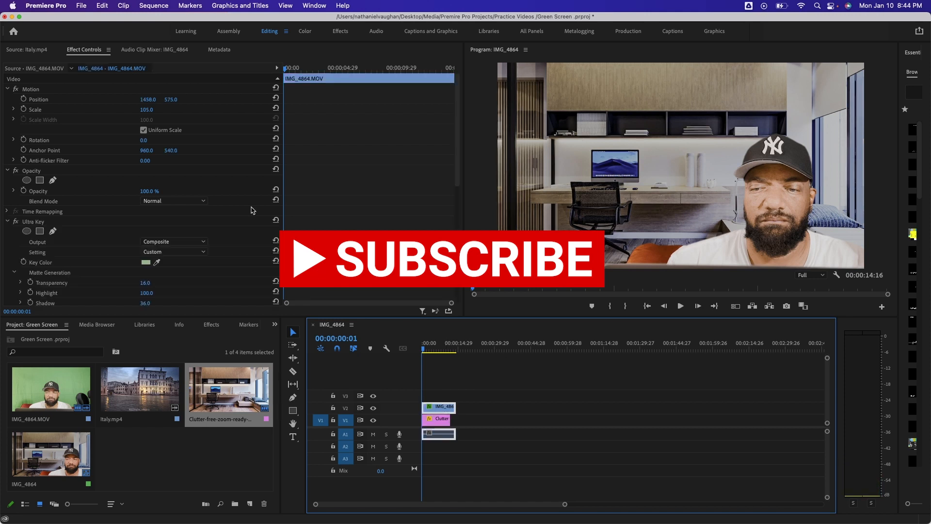
{"action": "left_click_drag", "start_coordinate": [148, 99], "coordinate": [2, 99]}
{"action": "left_click_drag", "start_coordinate": [145, 99], "coordinate": [3, 99]}
{"action": "left_click_drag", "start_coordinate": [145, 99], "coordinate": [303, 55]}
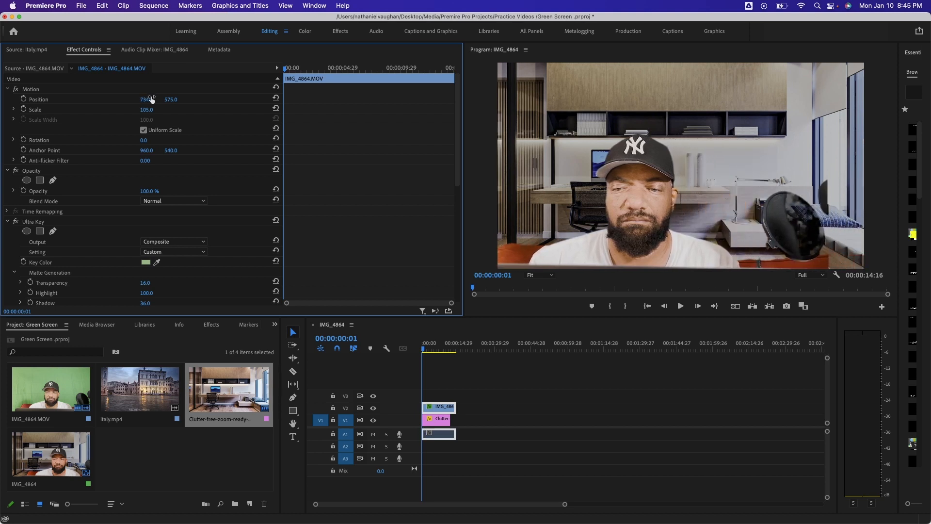
- Set the Ultra Key Shadow to 55 while viewing the matte as Alpha Channel, and switch the output back to Composite
{"action": "left_click", "coordinate": [204, 242]}
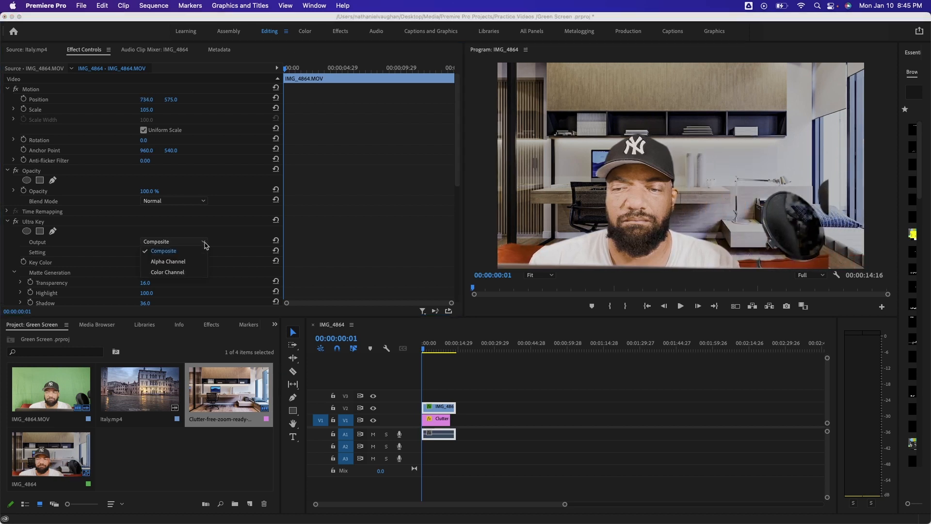
{"action": "left_click", "coordinate": [191, 262]}
{"action": "scroll", "coordinate": [211, 270], "scroll_direction": "down", "scroll_amount": 4}
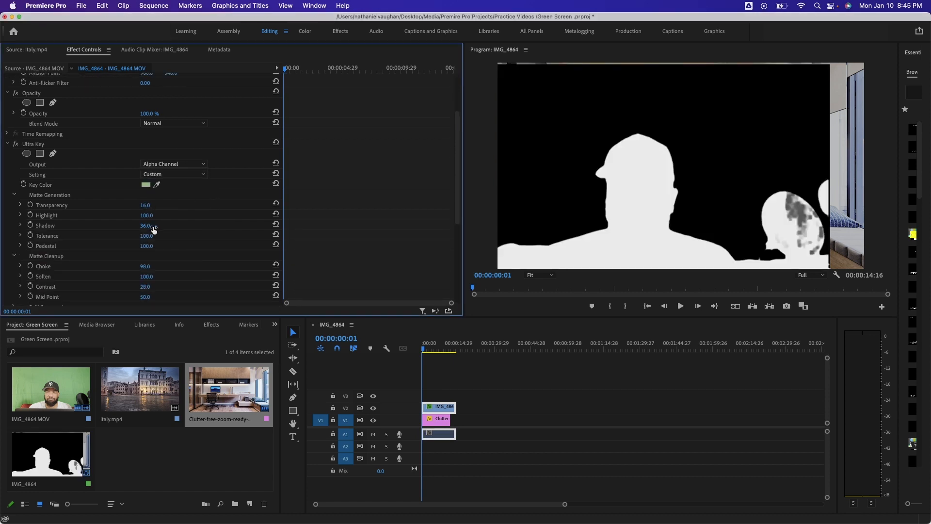
{"action": "left_click_drag", "start_coordinate": [147, 228], "coordinate": [162, 228]}
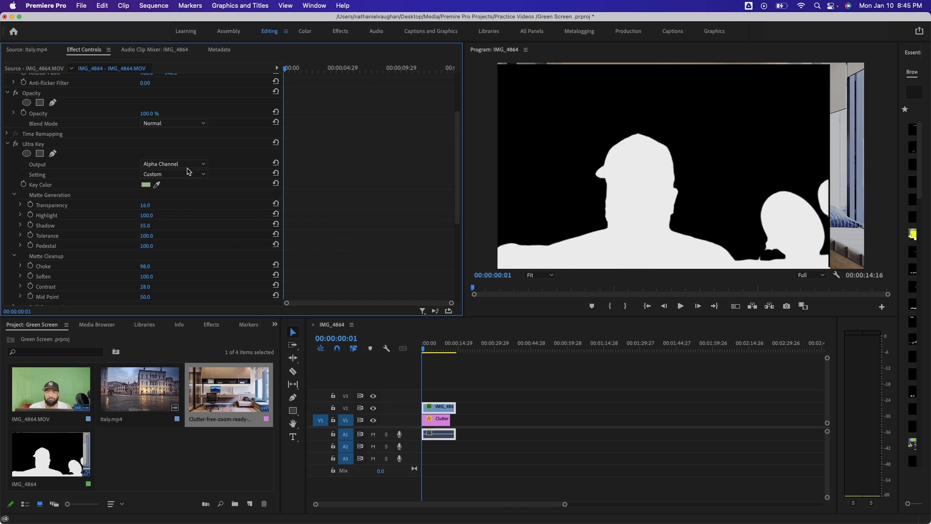
{"action": "scroll", "coordinate": [216, 168], "scroll_direction": "down", "scroll_amount": 1}
{"action": "scroll", "coordinate": [215, 167], "scroll_direction": "up", "scroll_amount": 5}
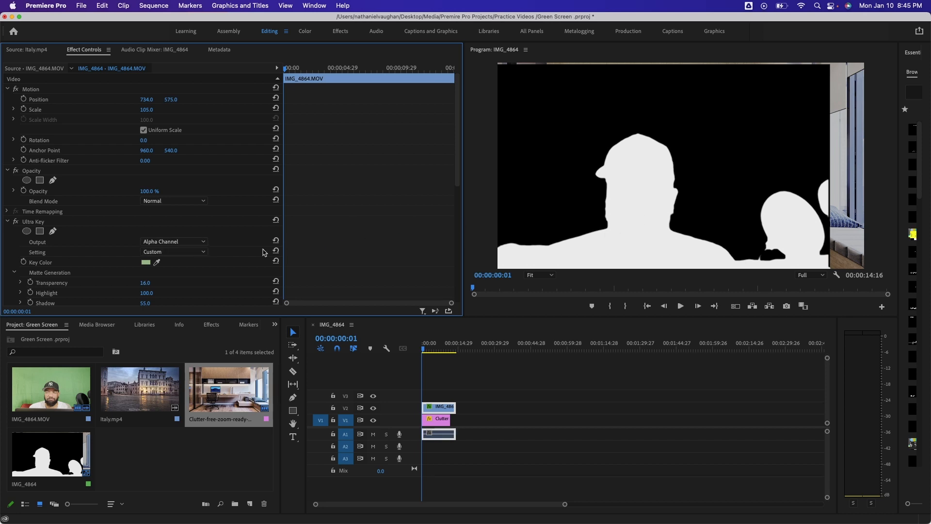
{"action": "left_click", "coordinate": [204, 242]}
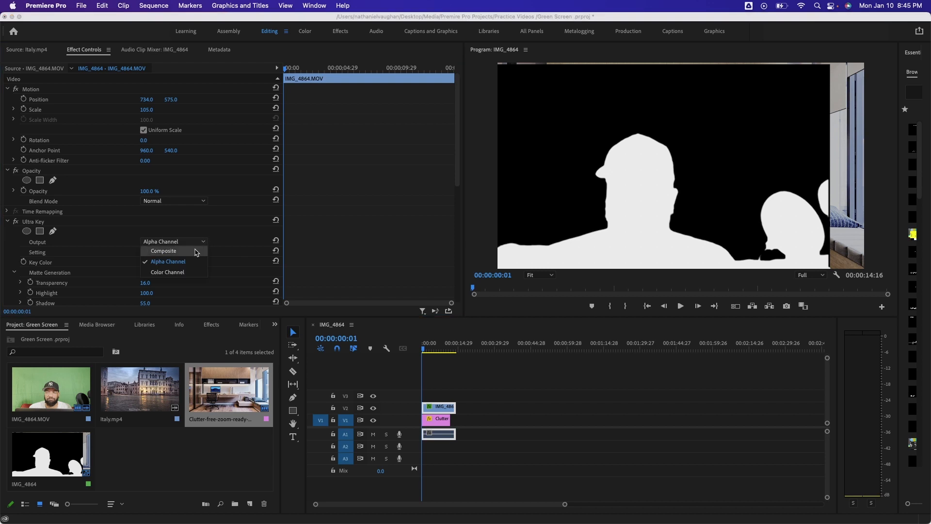
{"action": "left_click", "coordinate": [196, 251]}
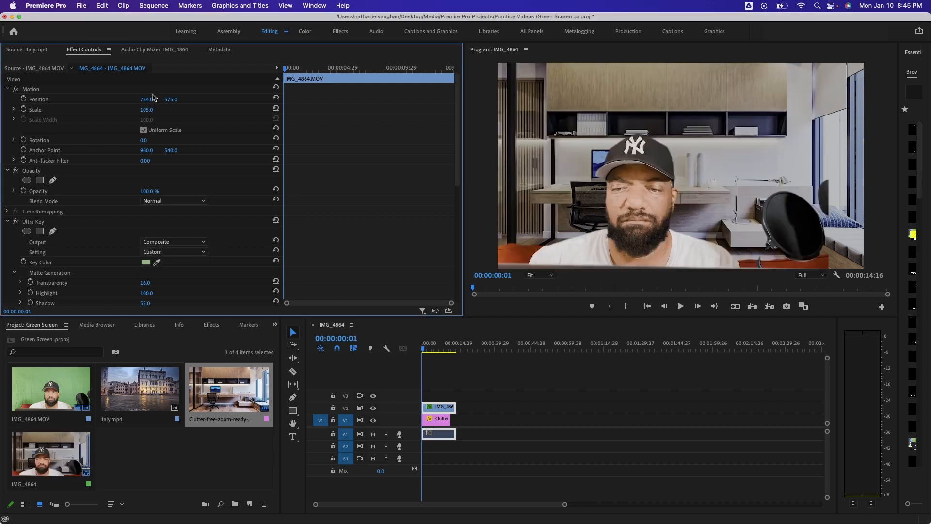
- Scale the IMG_4864 clip to 58 and position it at 515, 799 in front of the office chair
{"action": "left_click_drag", "start_coordinate": [146, 110], "coordinate": [285, 179]}
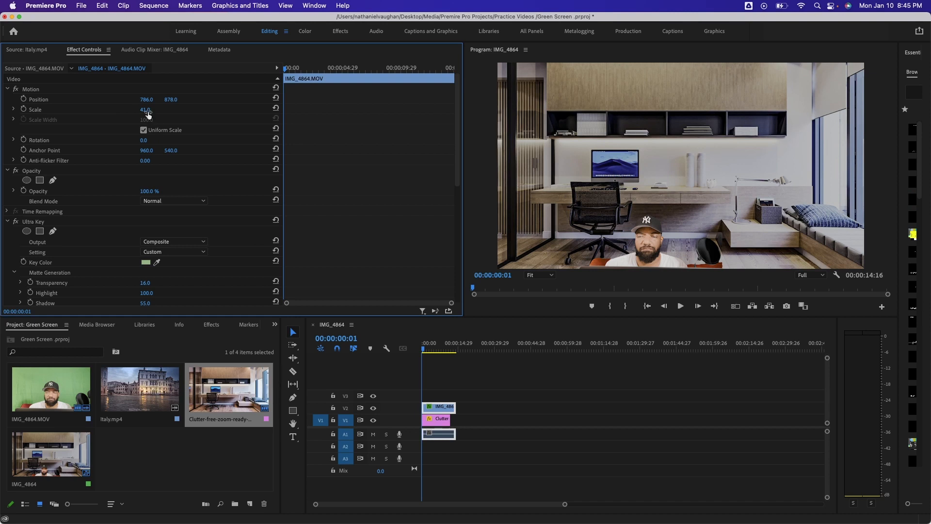
{"action": "left_click_drag", "start_coordinate": [145, 110], "coordinate": [153, 110]}
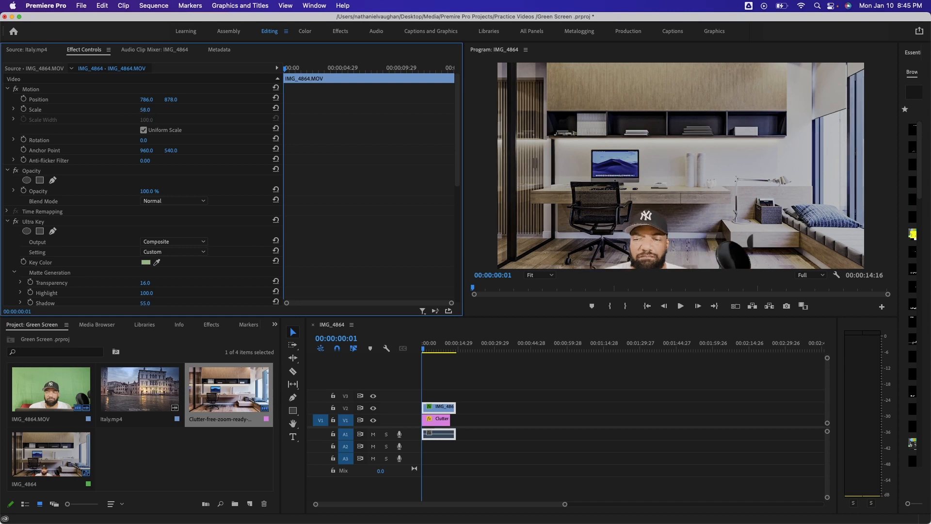
{"action": "mouse_move", "coordinate": [147, 99]}
{"action": "left_mouse_down"}
{"action": "mouse_move", "coordinate": [114, 100]}
{"action": "mouse_move", "coordinate": [181, 99]}
{"action": "mouse_move", "coordinate": [137, 100]}
{"action": "left_mouse_up"}
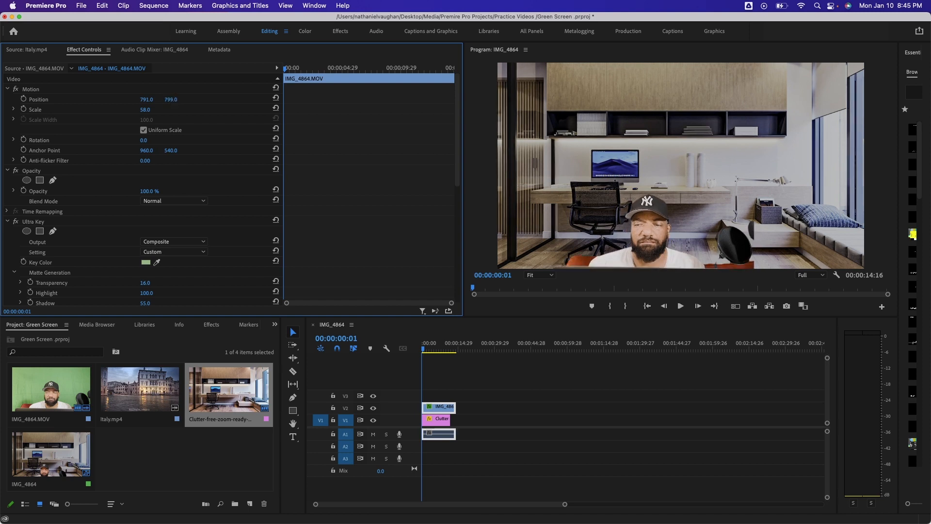
{"action": "left_click_drag", "start_coordinate": [171, 100], "coordinate": [20, 101]}
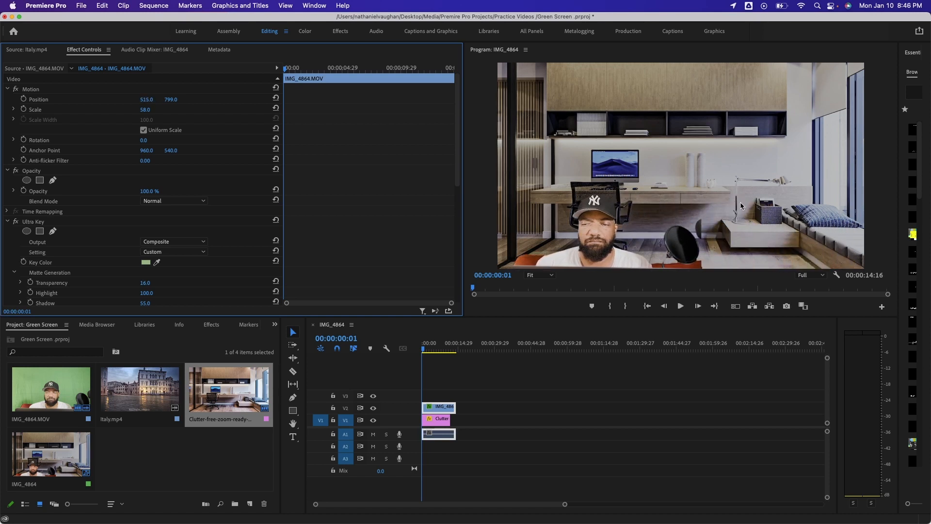